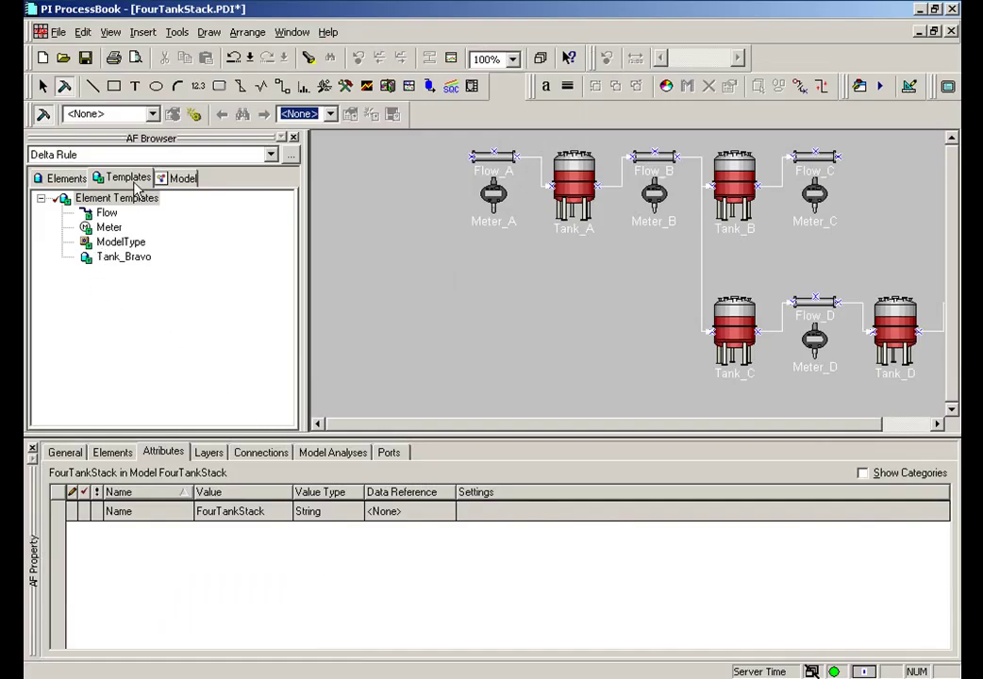
- Place a new Tank_Bravo tank from the templates left of the tank stack
{"action": "left_click", "coordinate": [114, 260]}
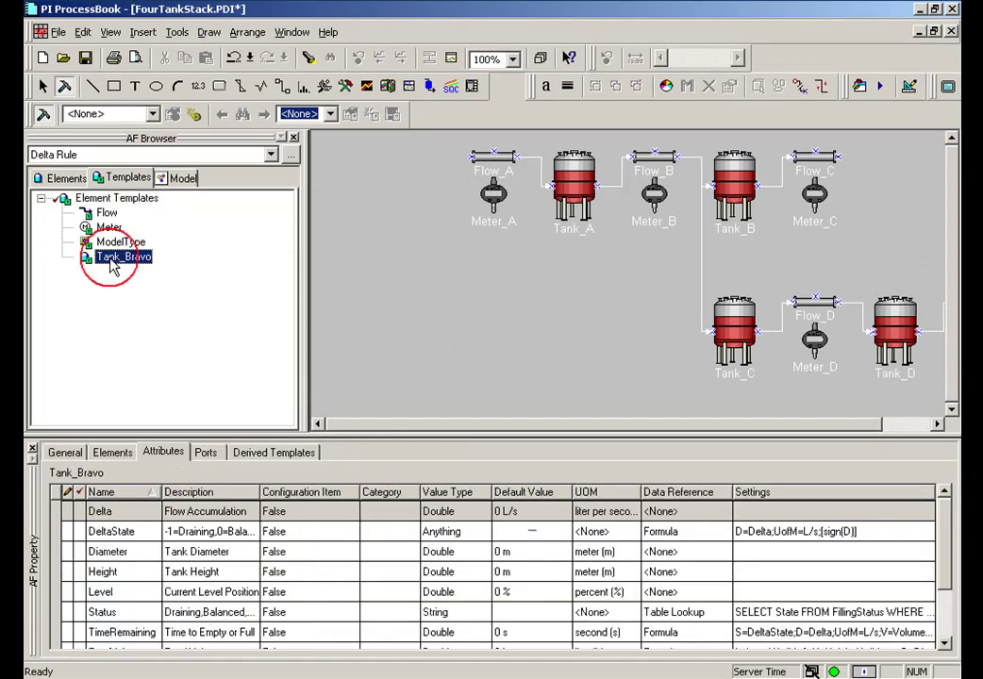
{"action": "left_click", "coordinate": [62, 177]}
{"action": "left_click", "coordinate": [113, 374]}
{"action": "left_click", "coordinate": [130, 179]}
{"action": "left_click_drag", "start_coordinate": [106, 265], "coordinate": [342, 275]}
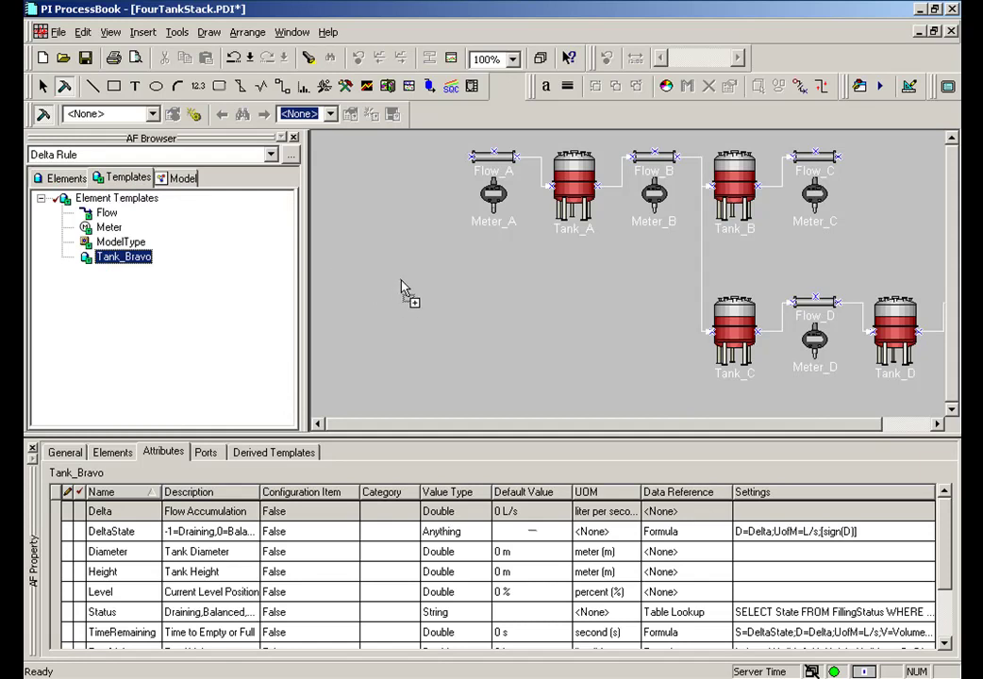
{"action": "left_click_drag", "start_coordinate": [401, 287], "coordinate": [401, 288]}
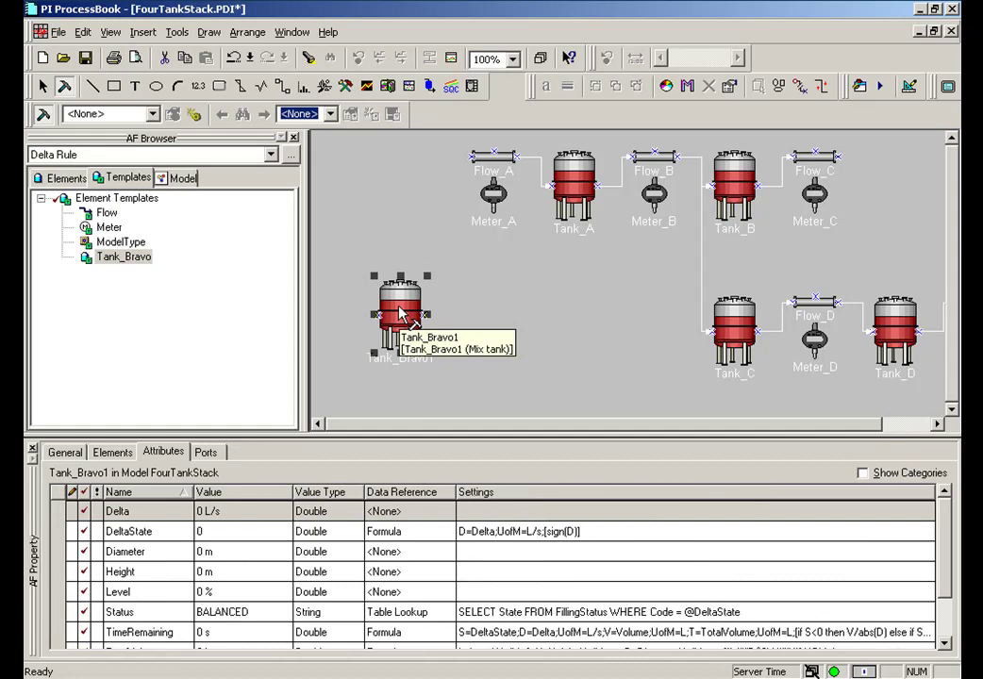
- Start renaming the new tank to Tank_E in its General properties
{"action": "left_click", "coordinate": [415, 362]}
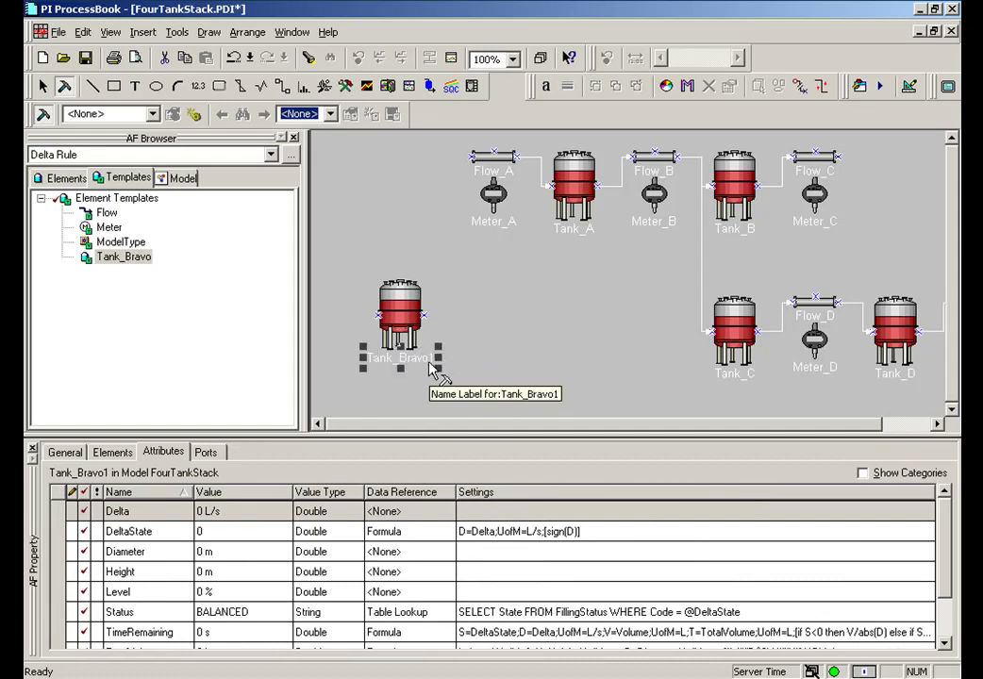
{"action": "left_click", "coordinate": [68, 452]}
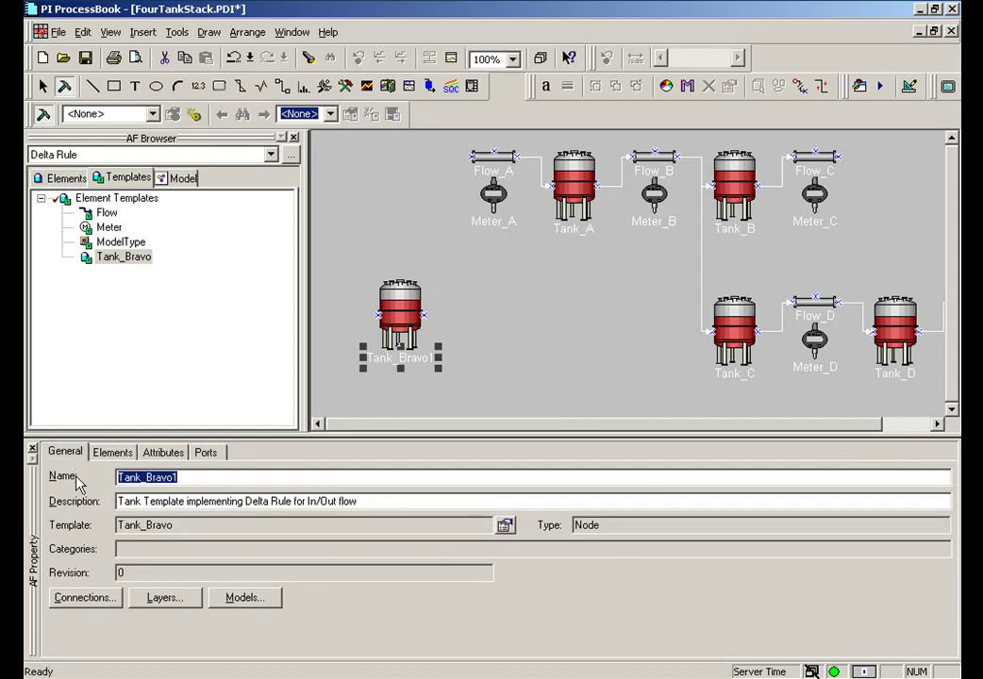
{"action": "type", "text": "Tank_E"}
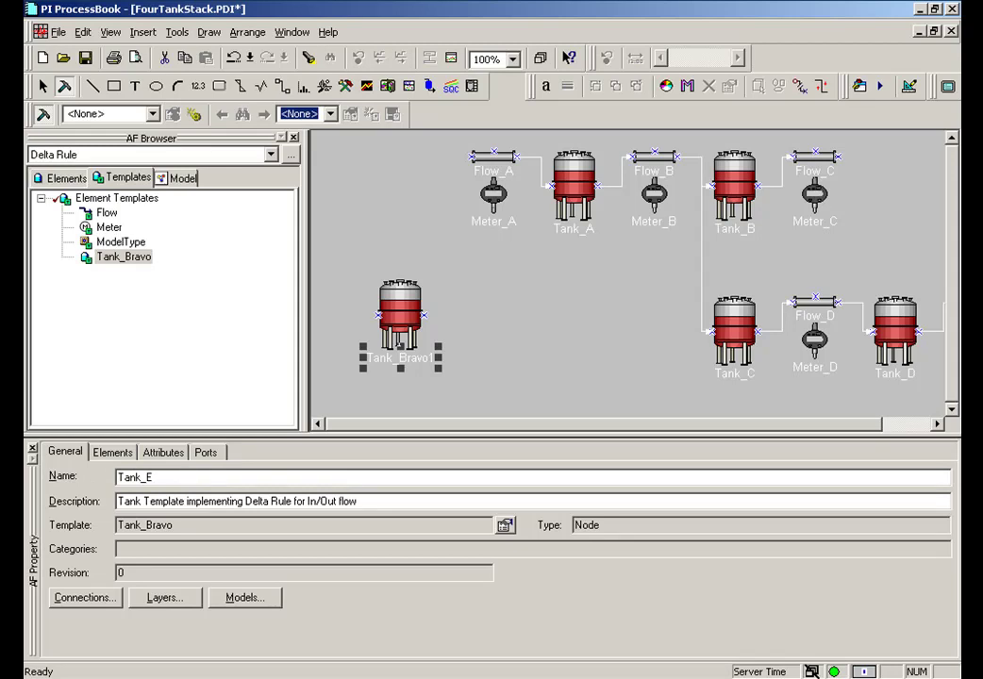
- Commit the name Tank_E and locate Tank_E in the element list and display
{"action": "left_click", "coordinate": [496, 323]}
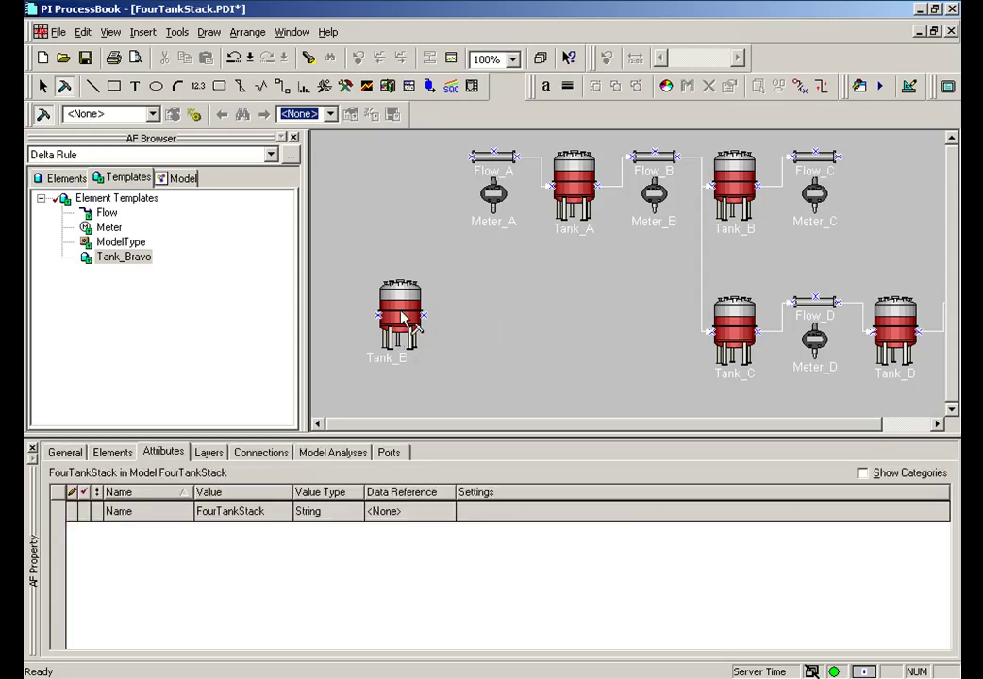
{"action": "left_click", "coordinate": [49, 176]}
{"action": "left_click", "coordinate": [285, 307]}
{"action": "left_click", "coordinate": [113, 388]}
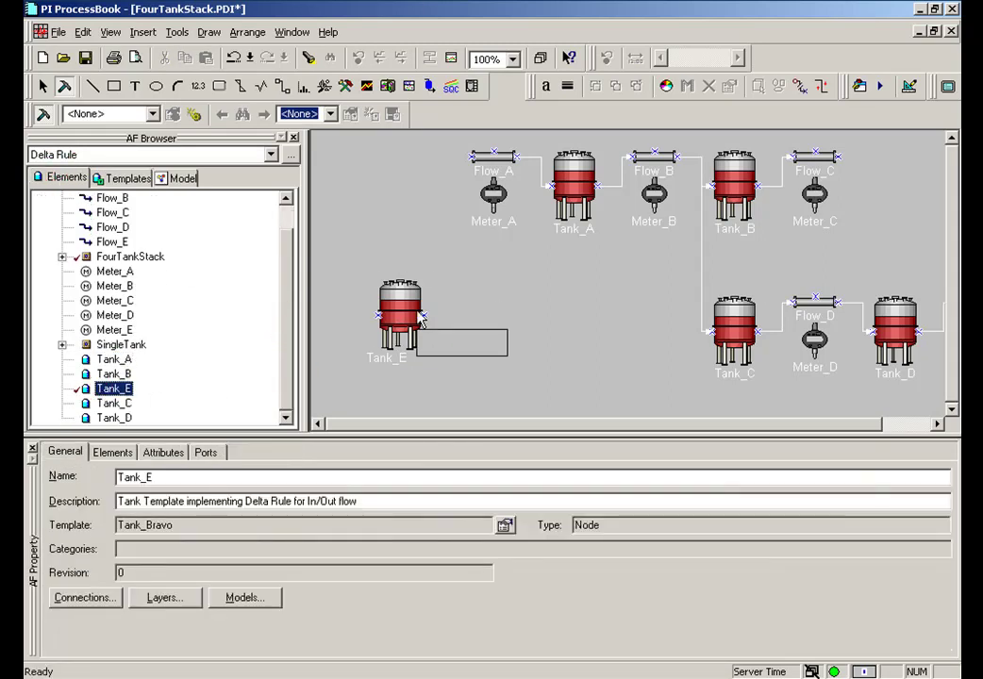
{"action": "left_click_drag", "start_coordinate": [379, 340], "coordinate": [500, 312]}
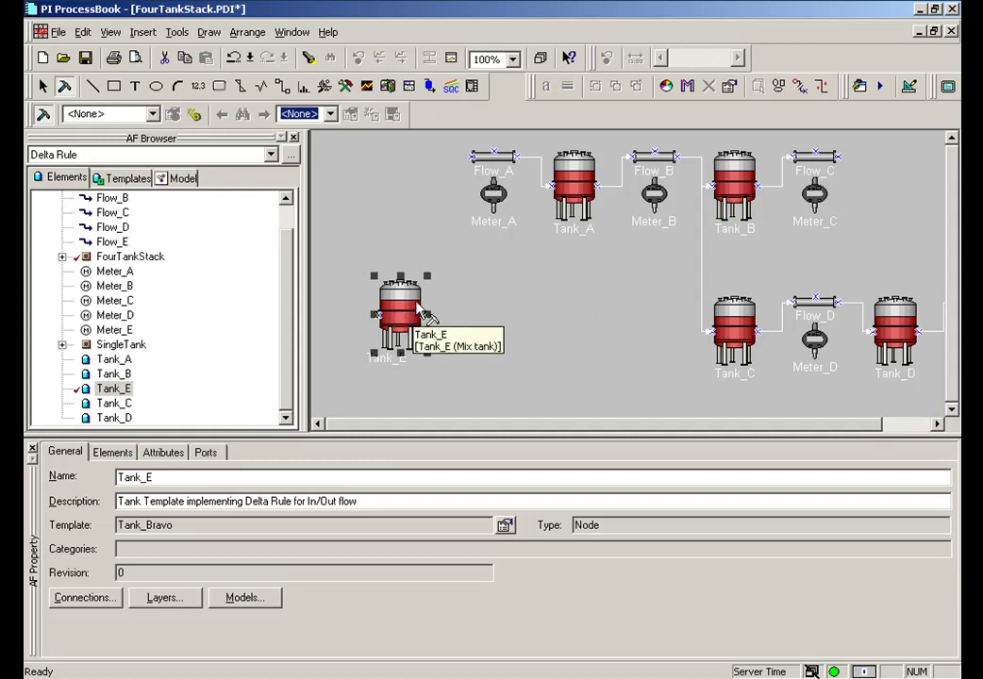
{"action": "left_click", "coordinate": [478, 294]}
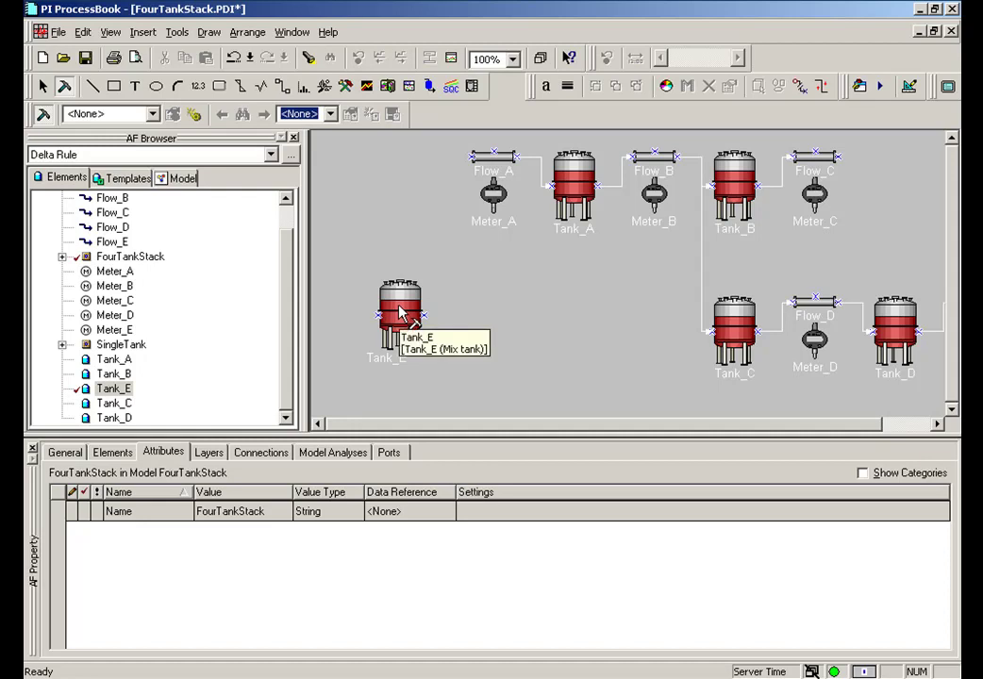
- Delete the Tank_E element and confirm its removal
{"action": "left_click", "coordinate": [288, 271]}
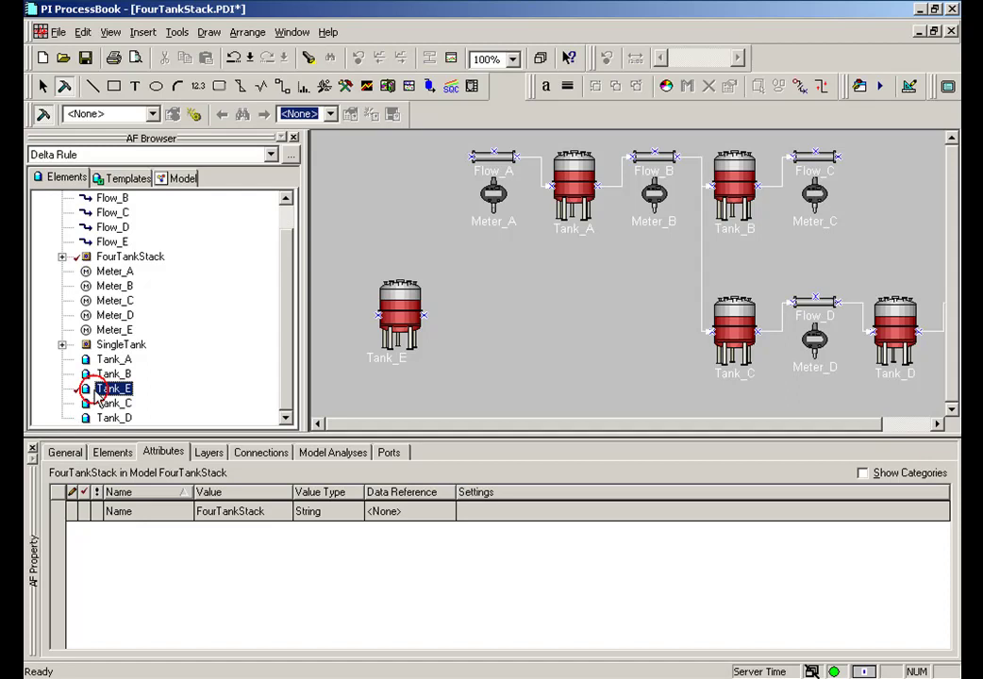
{"action": "left_click", "coordinate": [401, 318]}
{"action": "key", "text": "Delete"}
{"action": "left_click", "coordinate": [104, 388]}
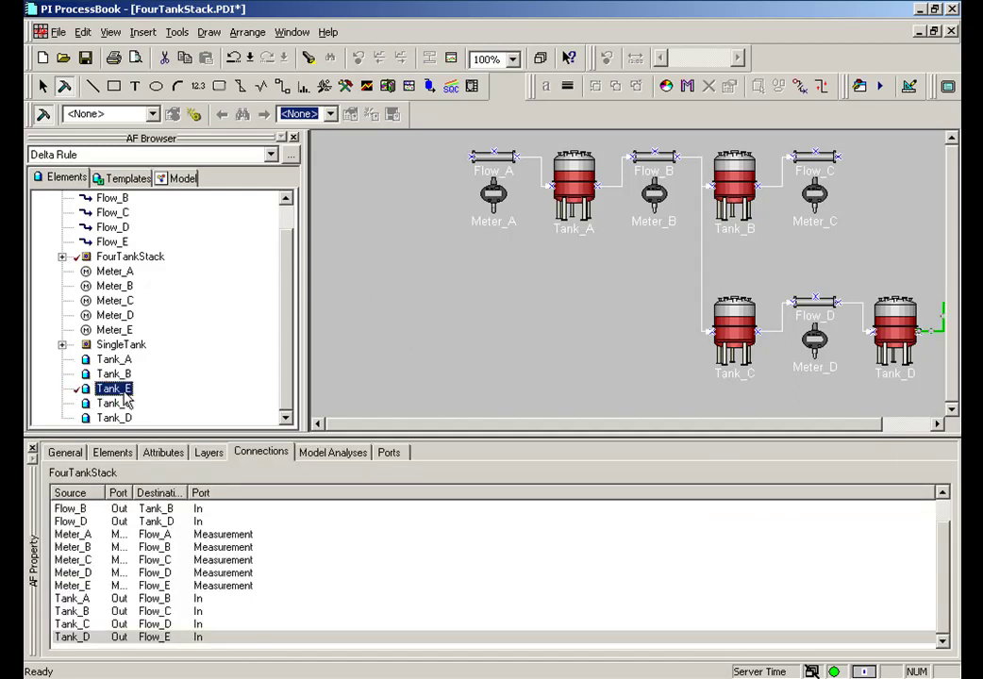
{"action": "key", "text": "Delete"}
{"action": "left_click", "coordinate": [440, 364]}
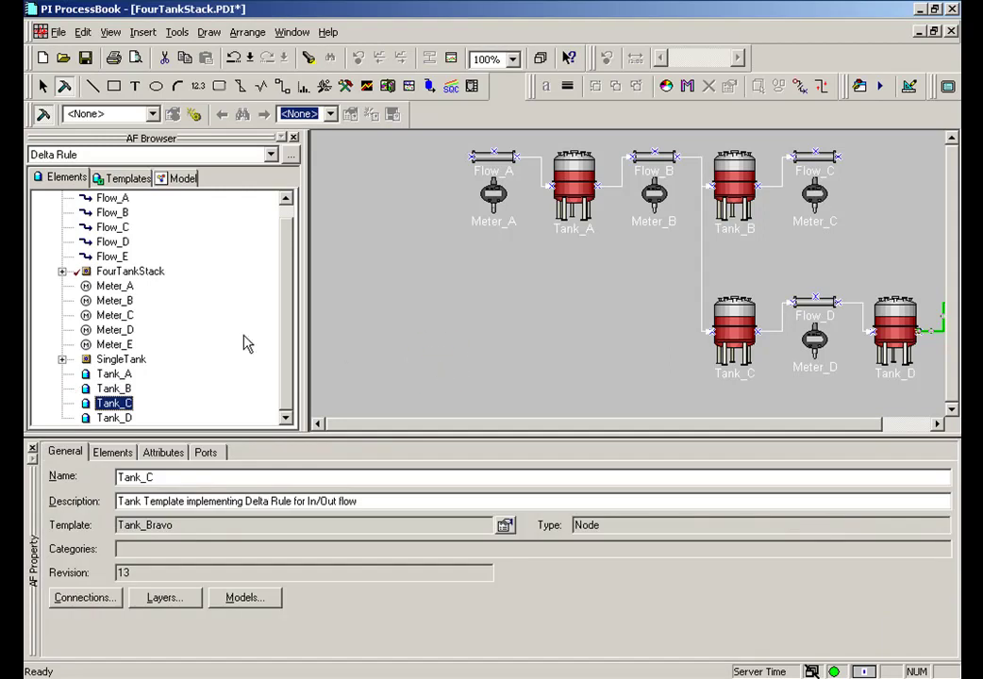
{"action": "left_click", "coordinate": [285, 228]}
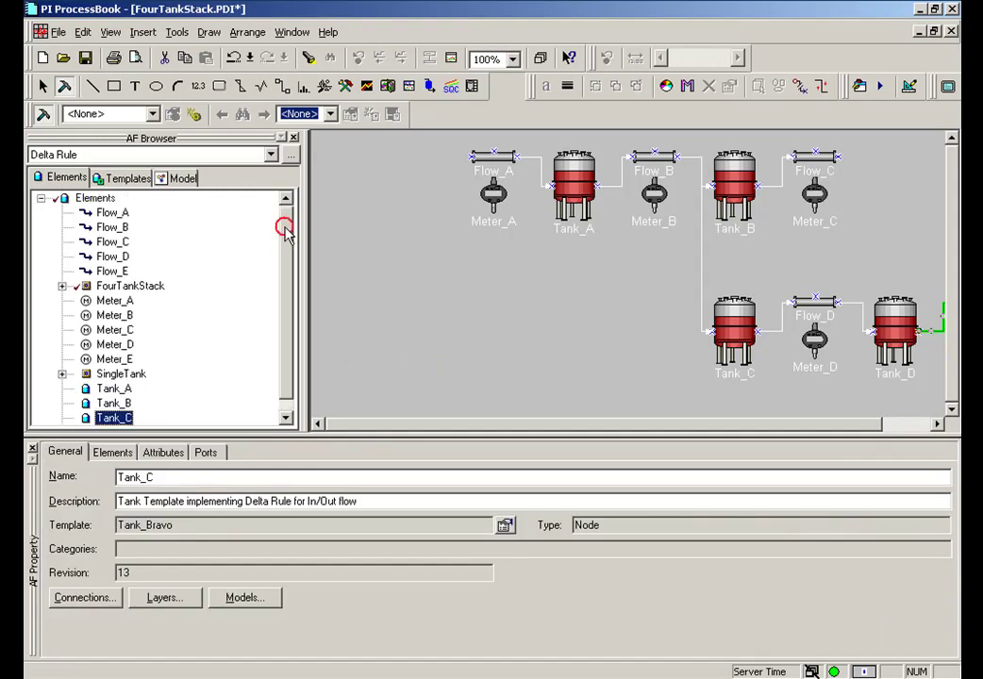
- Create a new element template and rename Template1 to Tank Charlie
{"action": "left_click", "coordinate": [123, 178]}
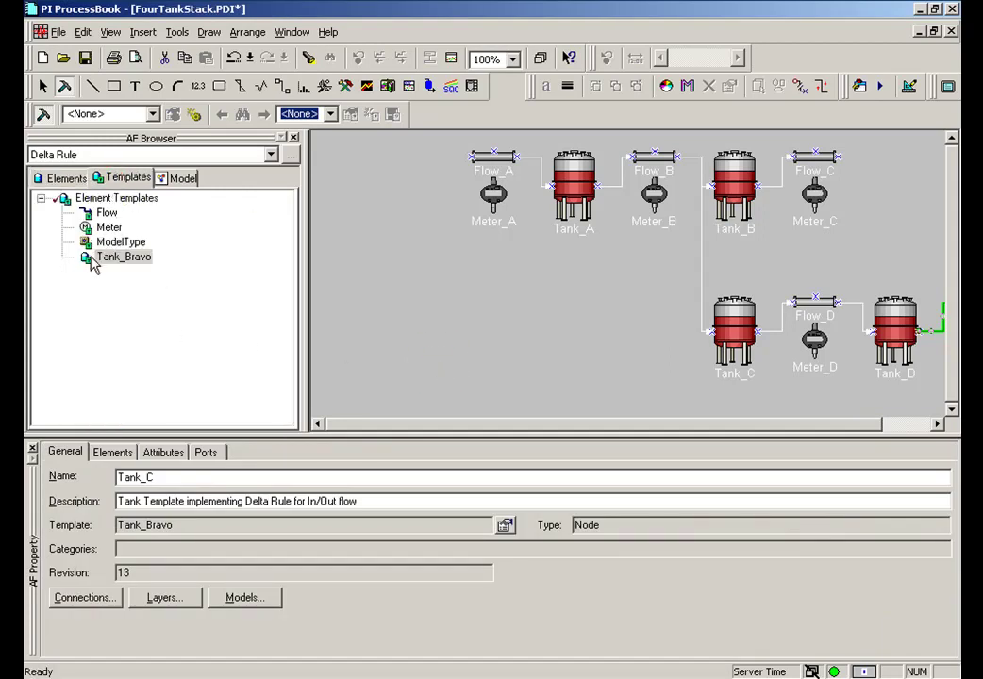
{"action": "right_click", "coordinate": [102, 199]}
{"action": "left_click", "coordinate": [128, 210]}
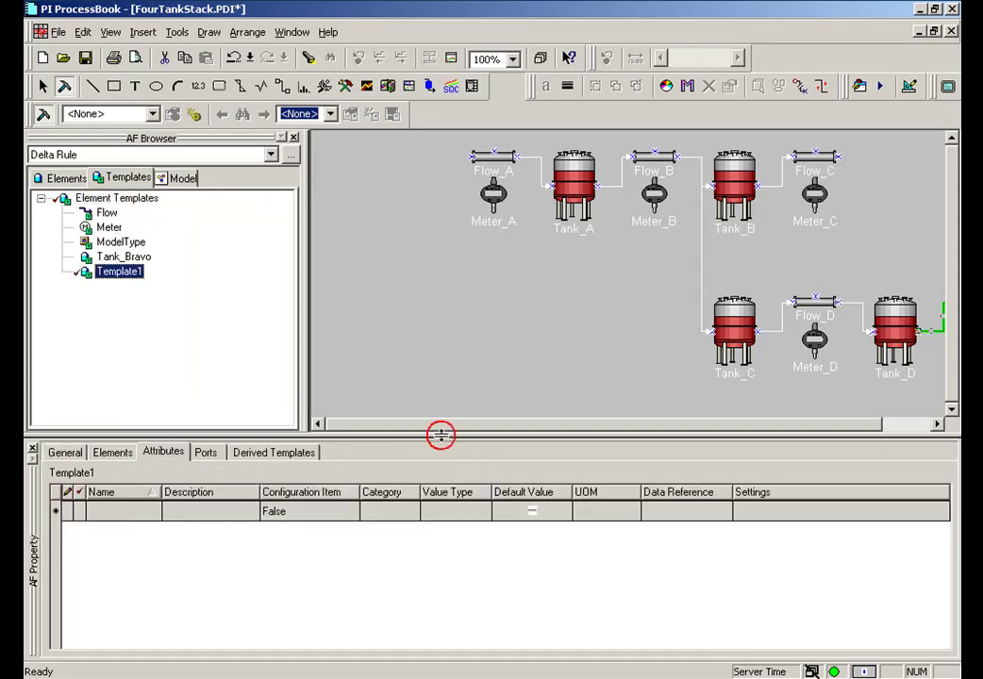
{"action": "left_click", "coordinate": [64, 453]}
{"action": "left_click_drag", "start_coordinate": [191, 477], "coordinate": [89, 475]}
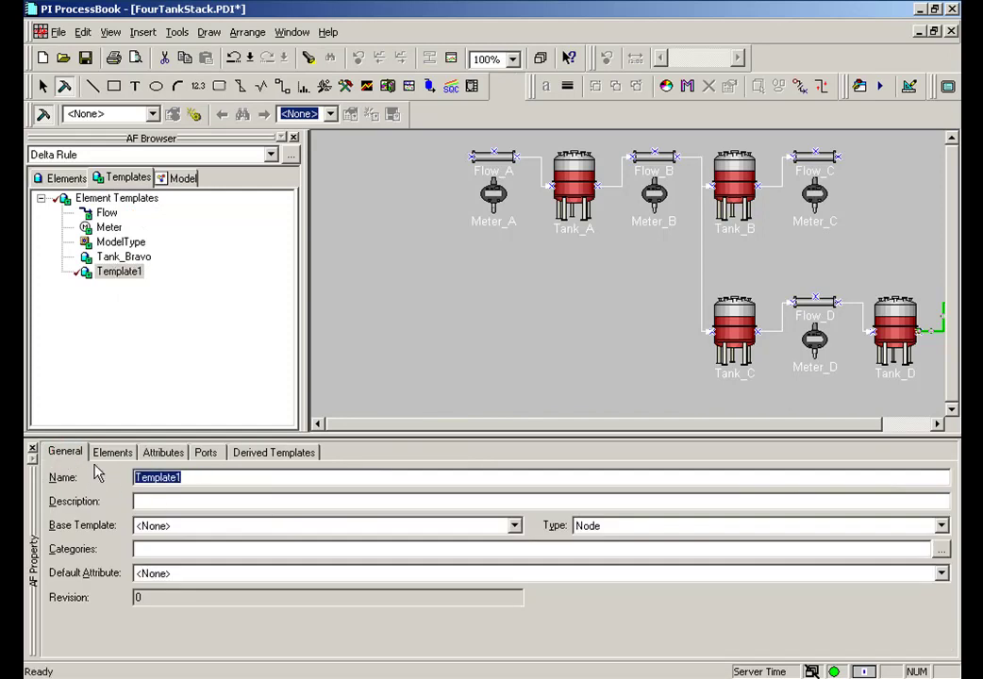
{"action": "type", "text": "Tank Charlie"}
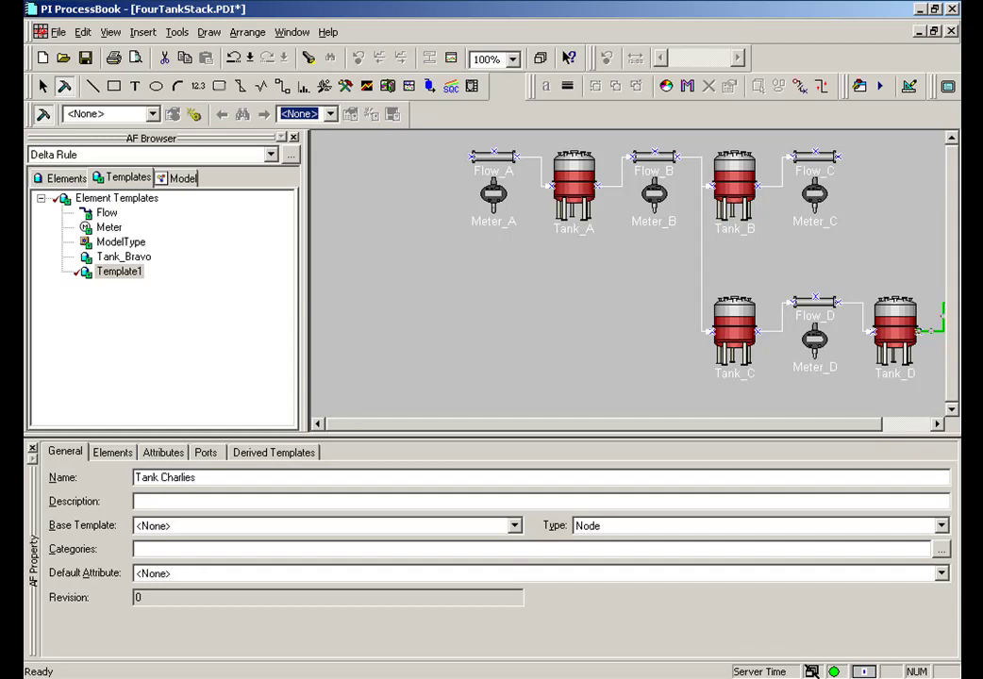
- Add a Level attribute to Tank Charlie with a PI Point data reference
{"action": "left_click", "coordinate": [166, 455]}
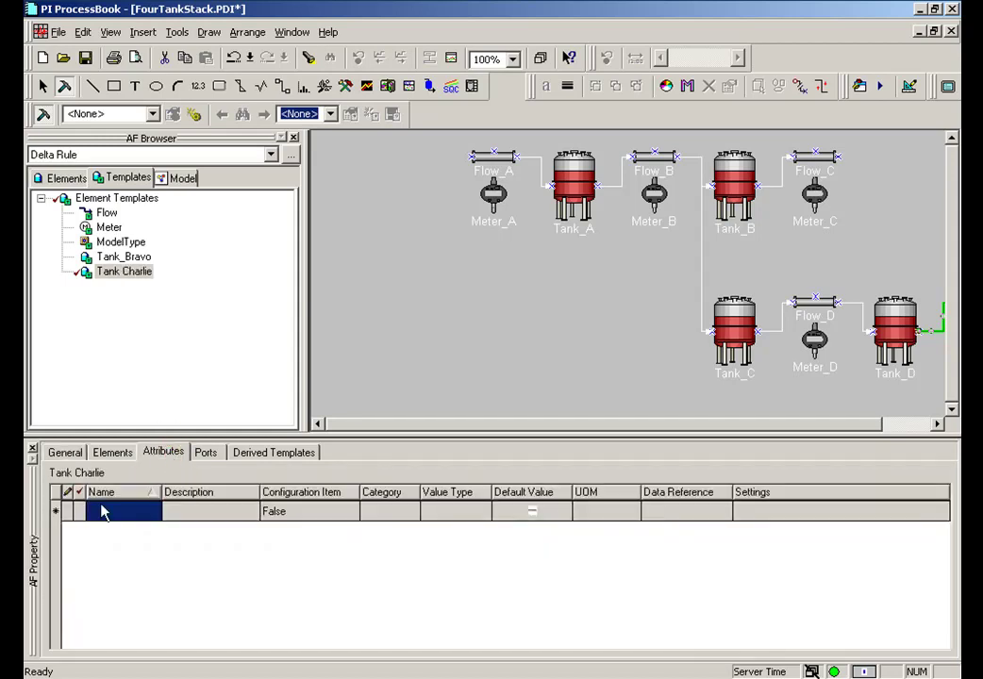
{"action": "left_click", "coordinate": [99, 512]}
{"action": "type", "text": "Level"}
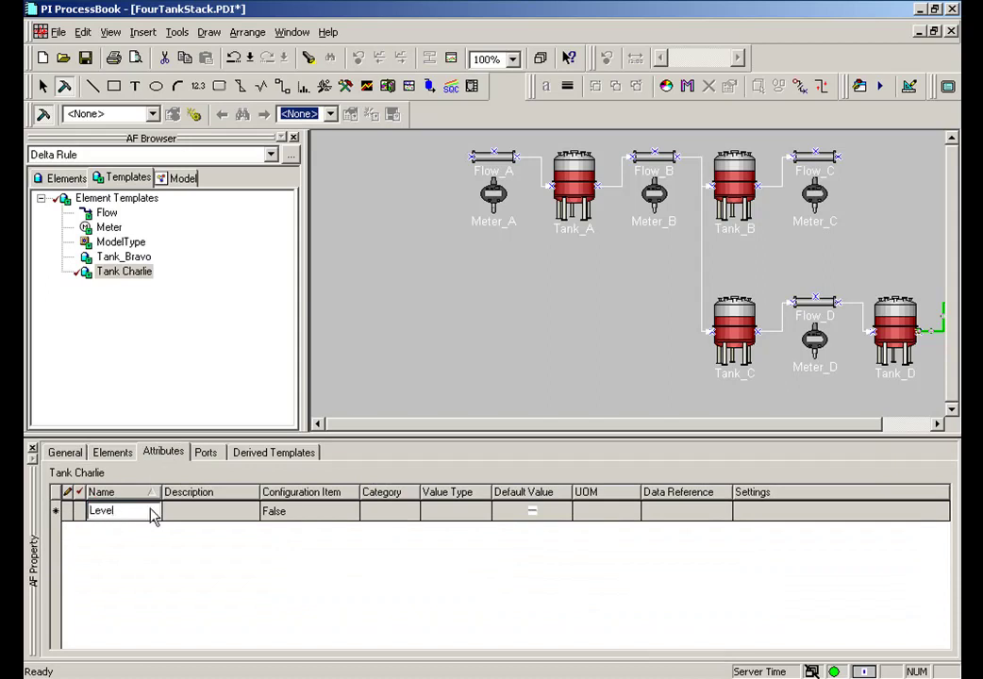
{"action": "left_click", "coordinate": [669, 513]}
{"action": "left_click", "coordinate": [719, 511]}
{"action": "left_click", "coordinate": [666, 552]}
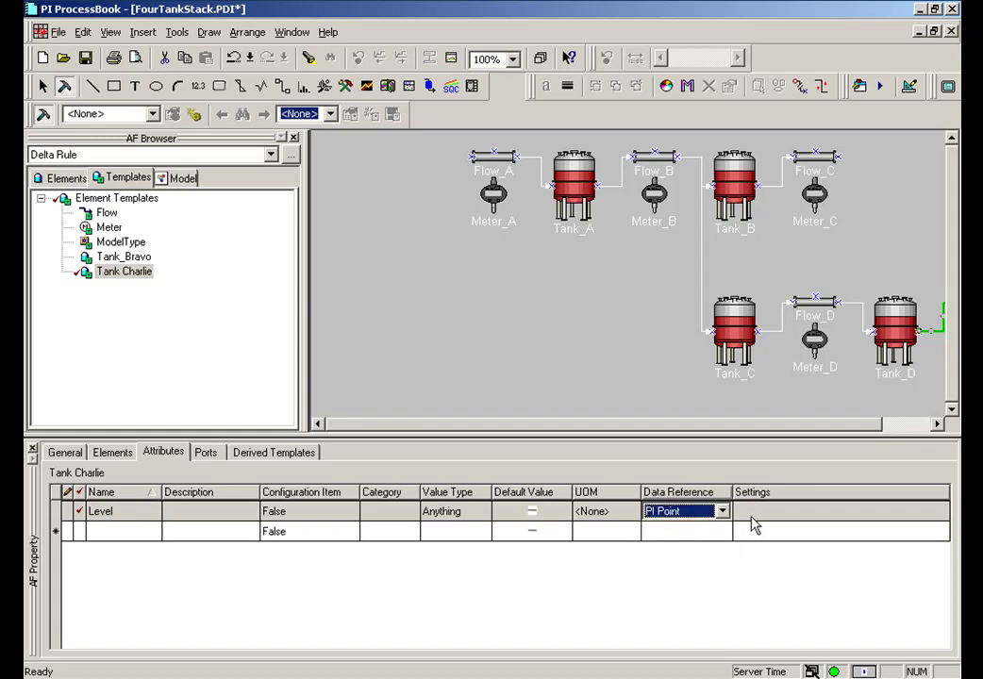
{"action": "left_click", "coordinate": [750, 517]}
- Replace the Level PI Point tag name with the [Name Goes Here] placeholder
{"action": "left_click", "coordinate": [895, 515]}
{"action": "left_click", "coordinate": [940, 511]}
{"action": "double_click", "coordinate": [509, 152]}
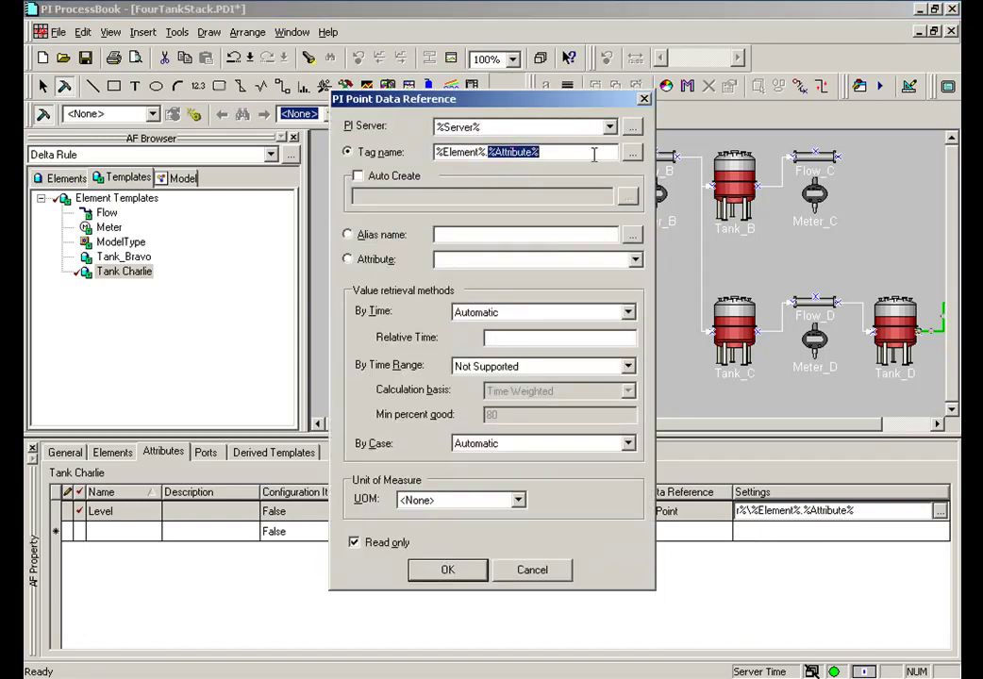
{"action": "key", "text": "Delete"}
{"action": "key", "text": "BackSpace"}
{"action": "key", "text": "BackSpace"}
{"action": "key", "text": "BackSpace"}
{"action": "type", "text": "[Name Goes Here]"}
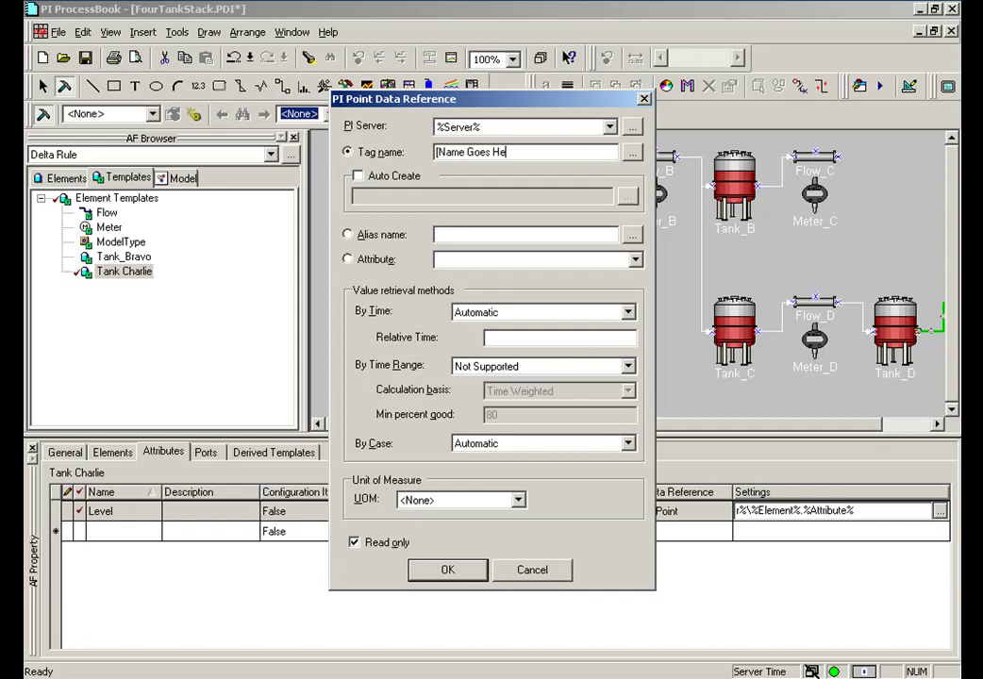
{"action": "left_click", "coordinate": [455, 571]}
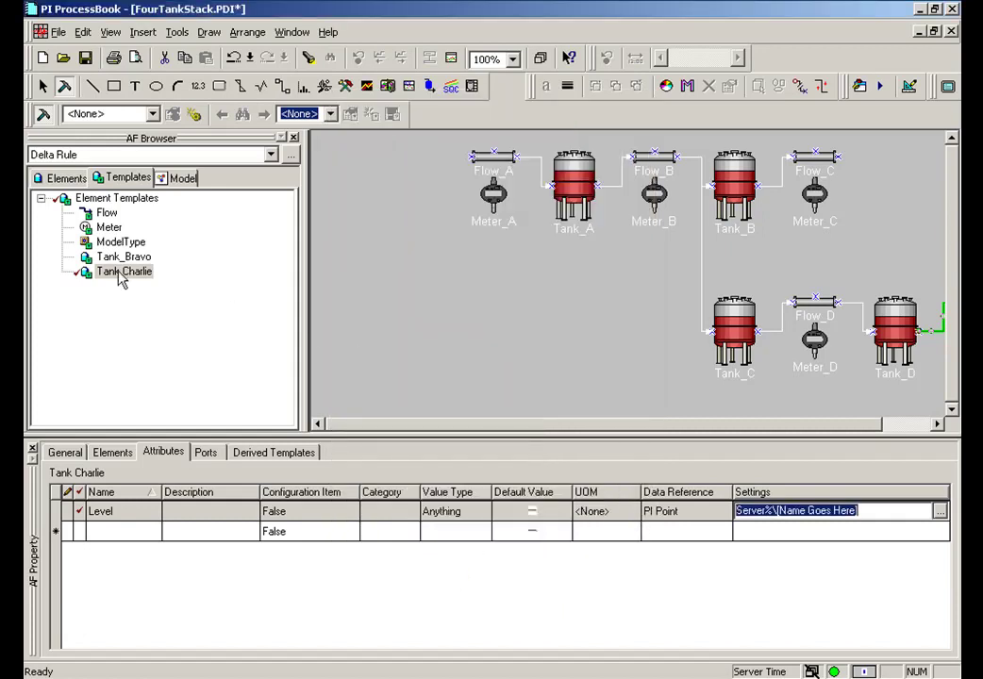
- Check in the template changes and place a Tank Charlie element on the display
{"action": "left_click", "coordinate": [59, 32]}
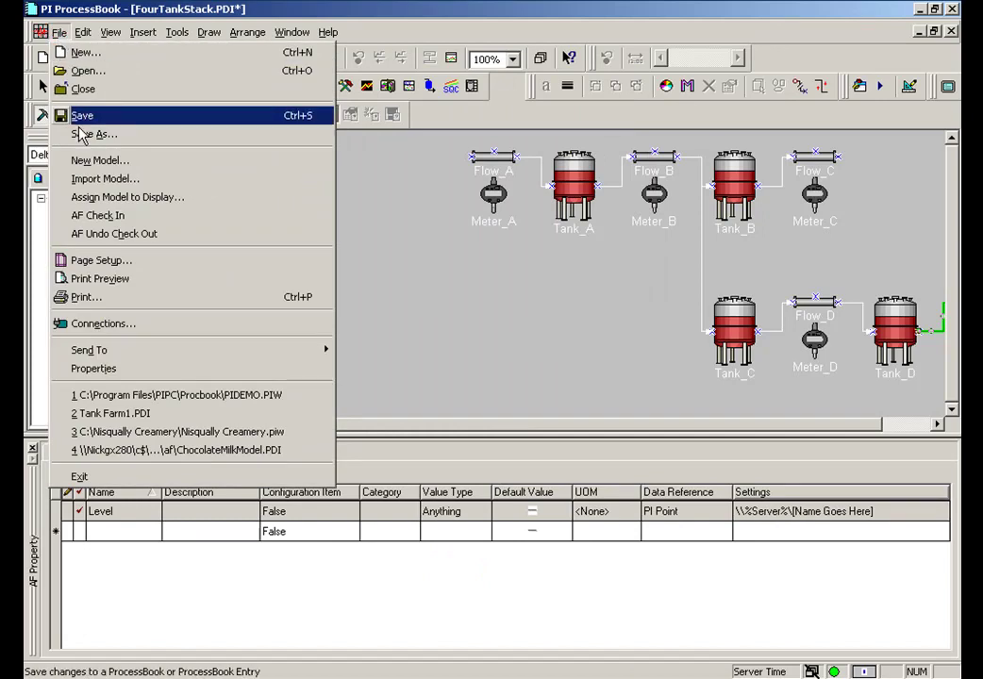
{"action": "left_click", "coordinate": [83, 215]}
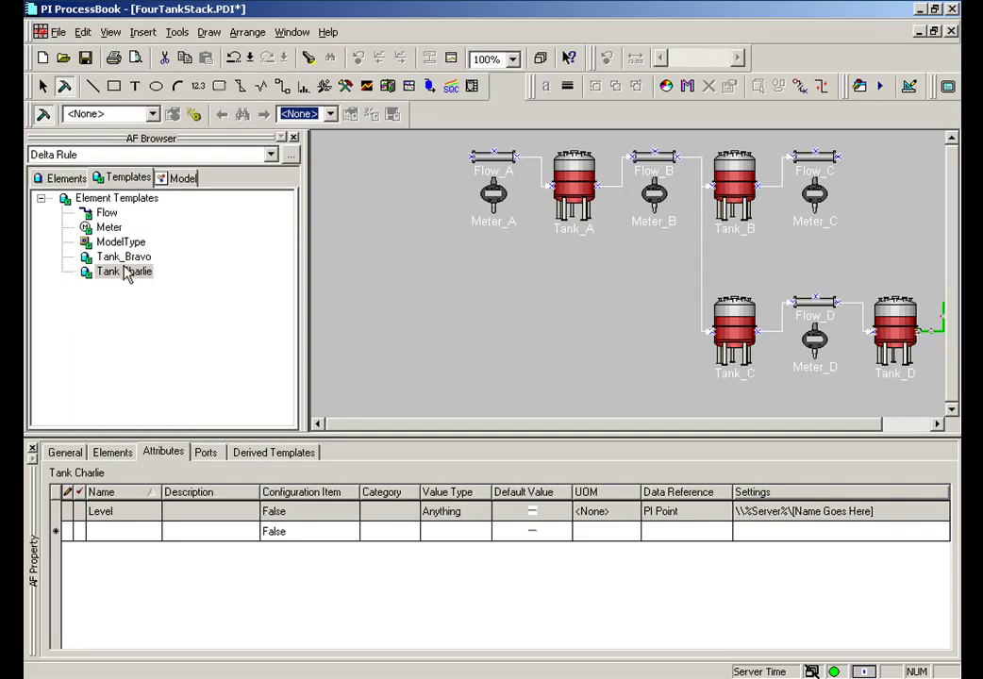
{"action": "left_click", "coordinate": [115, 270]}
{"action": "left_click_drag", "start_coordinate": [118, 279], "coordinate": [382, 297]}
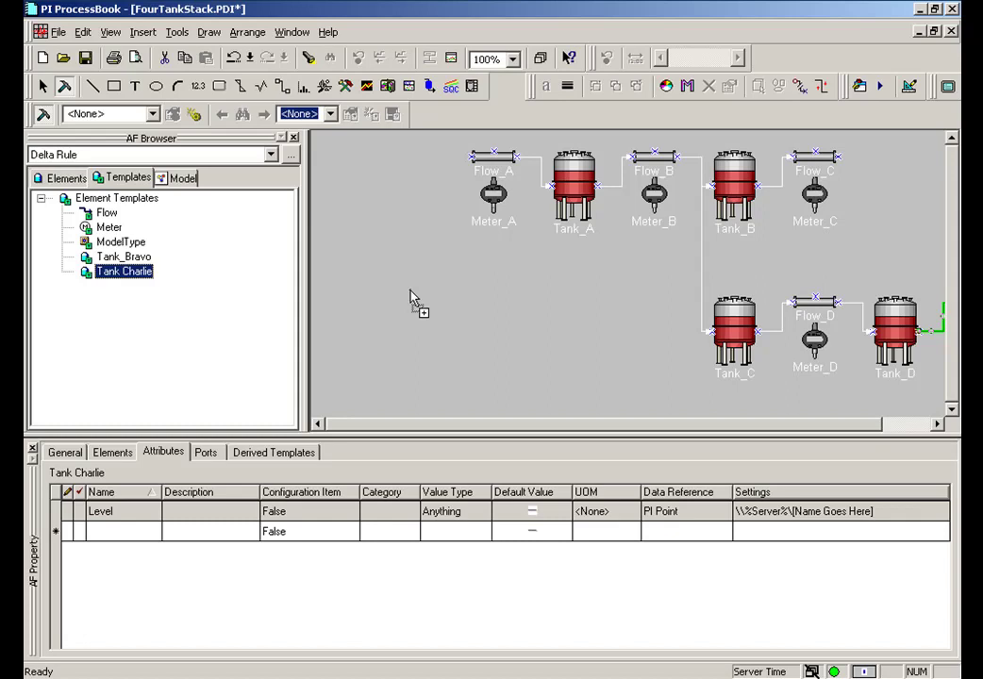
{"action": "left_click_drag", "start_coordinate": [411, 297], "coordinate": [415, 299]}
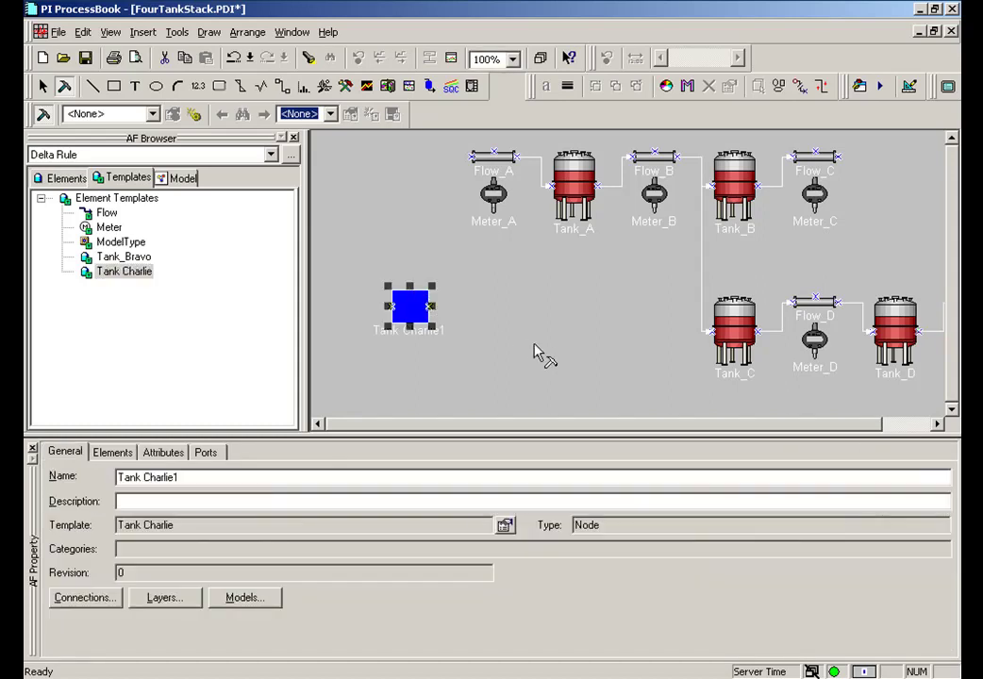
- Select Tank Charlie1 in the element list and show its attributes
{"action": "left_click", "coordinate": [57, 177]}
{"action": "left_click", "coordinate": [288, 328]}
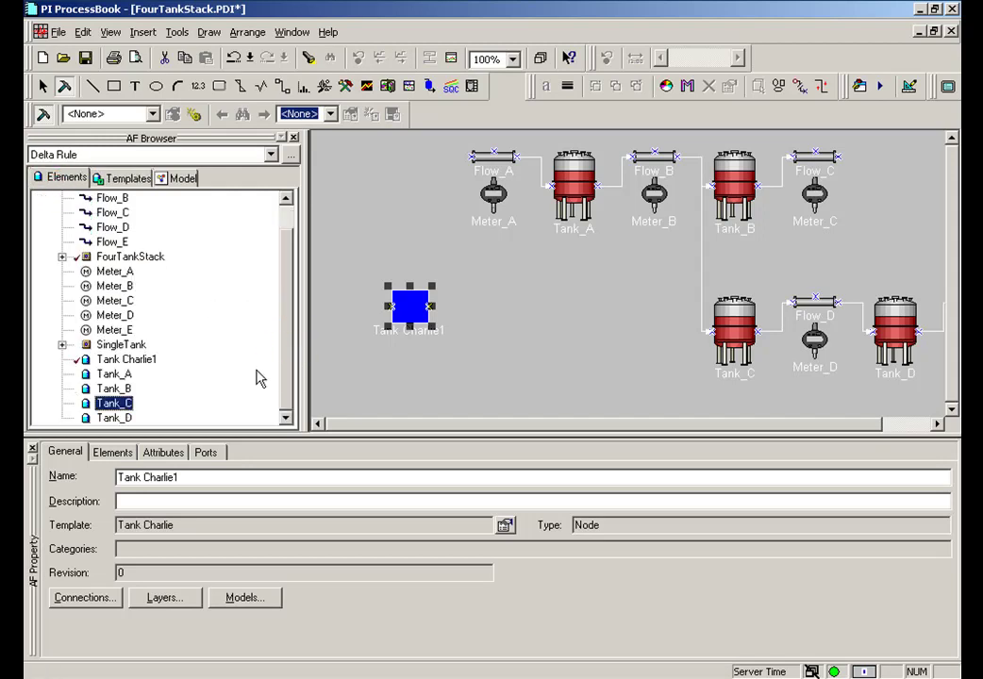
{"action": "left_click", "coordinate": [92, 363]}
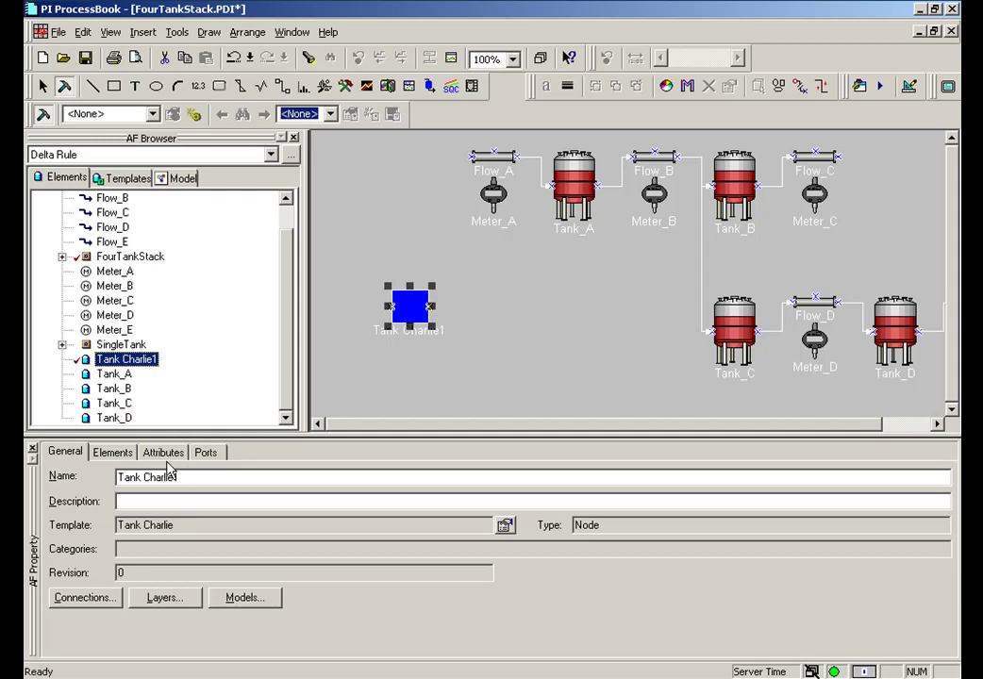
{"action": "left_click", "coordinate": [207, 479]}
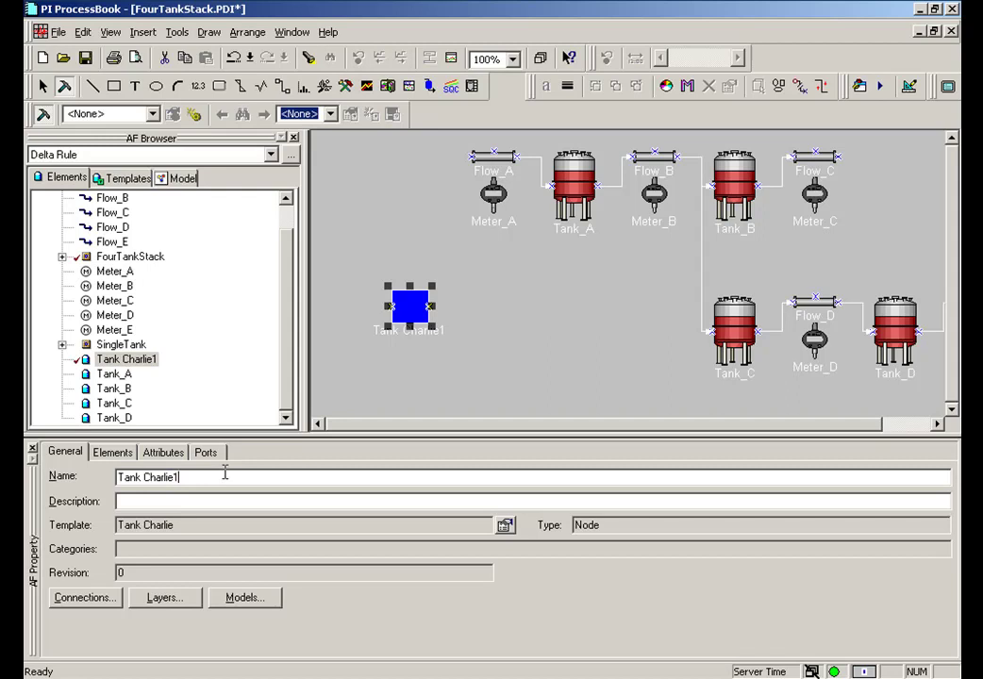
{"action": "left_click", "coordinate": [163, 452]}
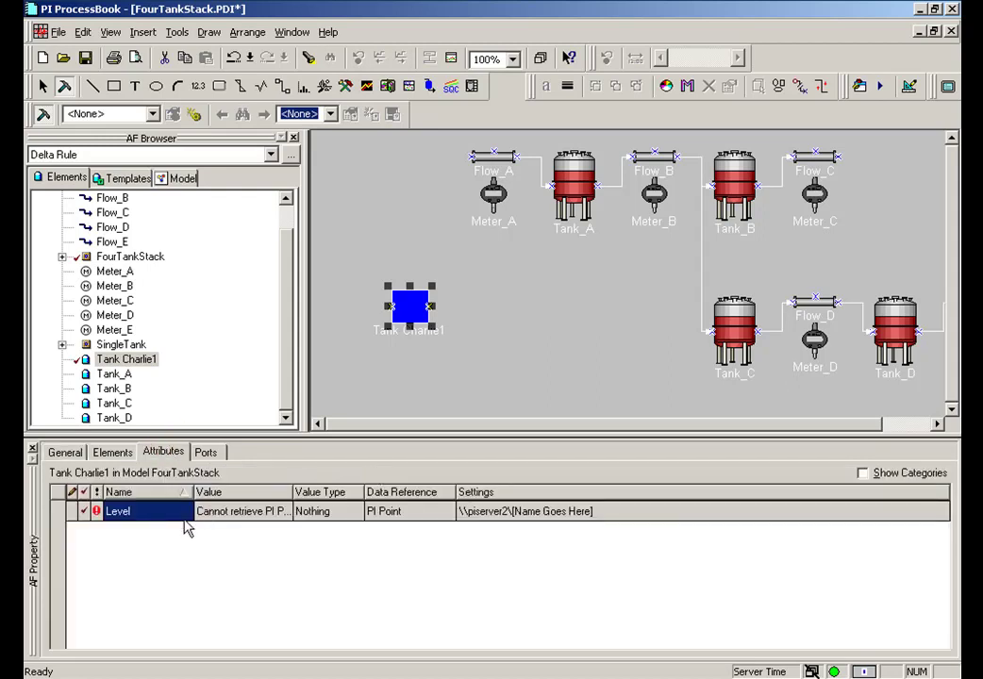
- Point Tank Charlie1's Level attribute at tag cdt158 instead of the placeholder
{"action": "left_click", "coordinate": [548, 518]}
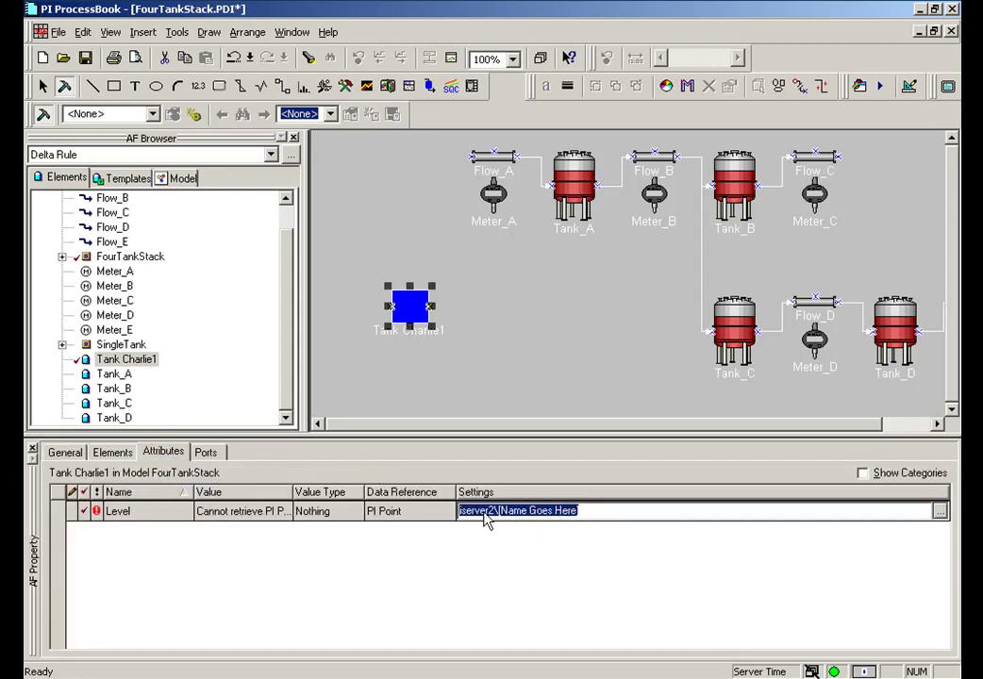
{"action": "left_click", "coordinate": [593, 519]}
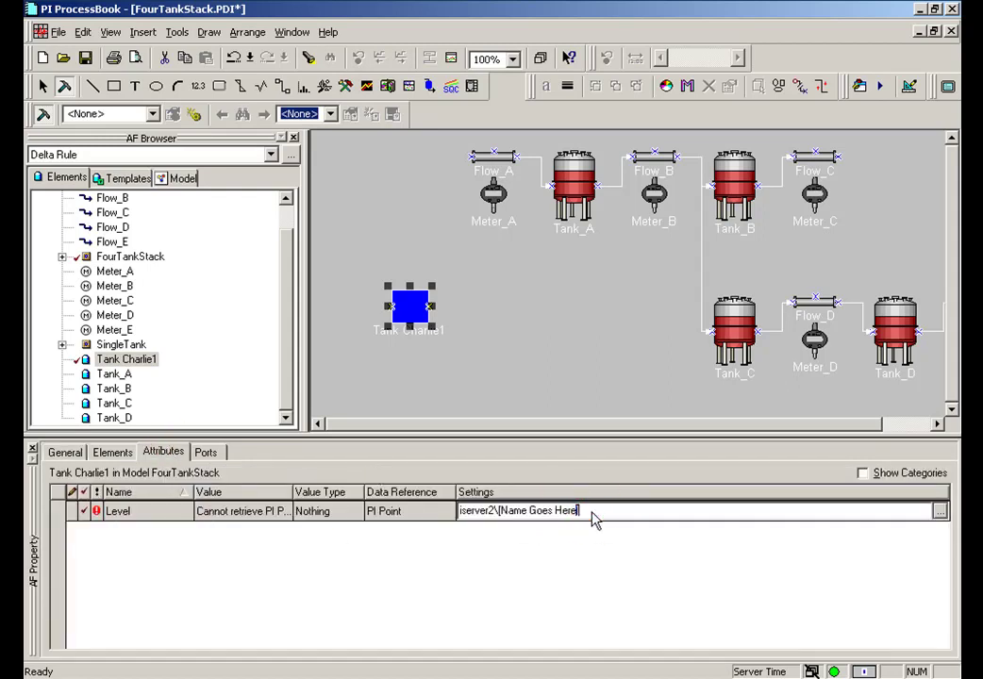
{"action": "left_click", "coordinate": [496, 515]}
{"action": "left_click", "coordinate": [503, 516]}
{"action": "left_click_drag", "start_coordinate": [608, 519], "coordinate": [501, 518]}
{"action": "type", "text": "cdt158"}
{"action": "key", "text": "Return"}
- Add a Level 235.8531 value label below Tank Charlie1 and shift both right
{"action": "left_click", "coordinate": [226, 518]}
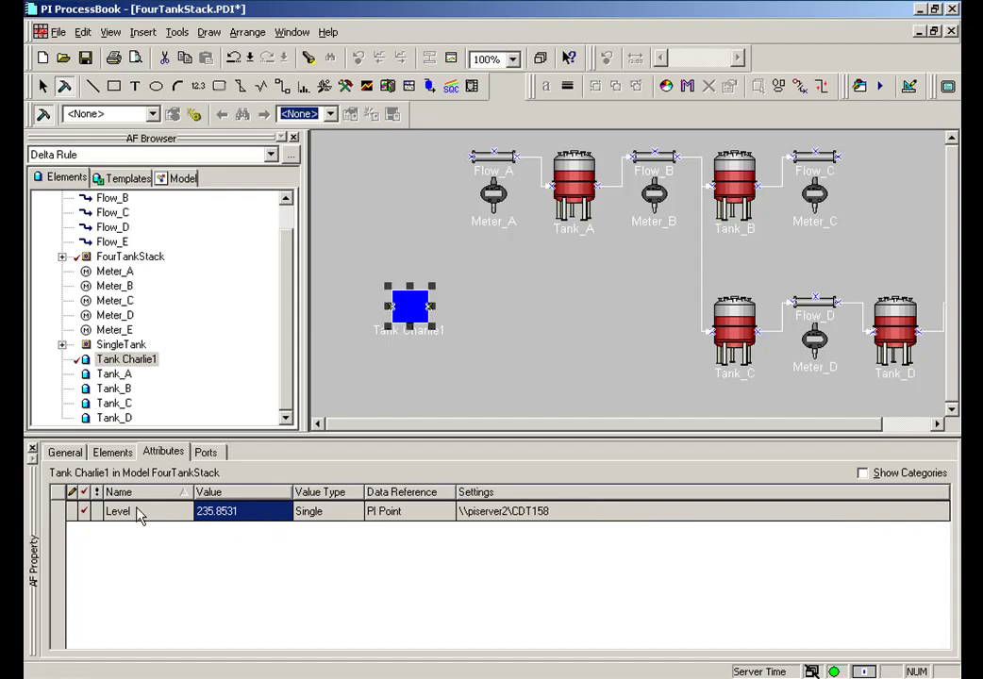
{"action": "mouse_move", "coordinate": [140, 517]}
{"action": "left_mouse_down"}
{"action": "mouse_move", "coordinate": [248, 467]}
{"action": "mouse_move", "coordinate": [432, 323]}
{"action": "mouse_move", "coordinate": [436, 342]}
{"action": "mouse_move", "coordinate": [498, 299]}
{"action": "left_mouse_up"}
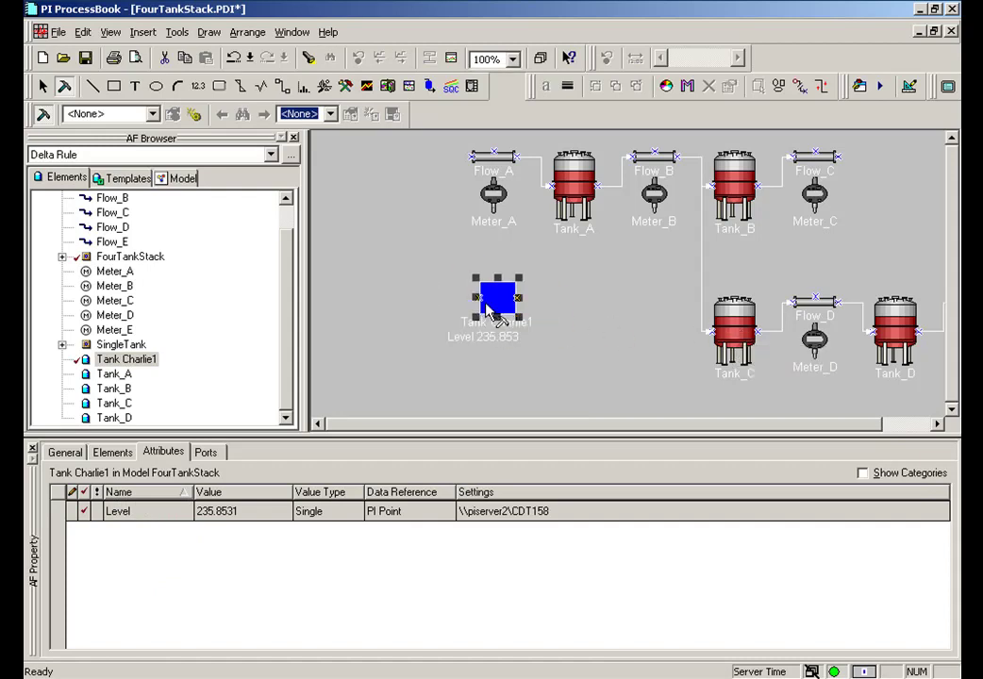
{"action": "left_click_drag", "start_coordinate": [487, 311], "coordinate": [529, 320]}
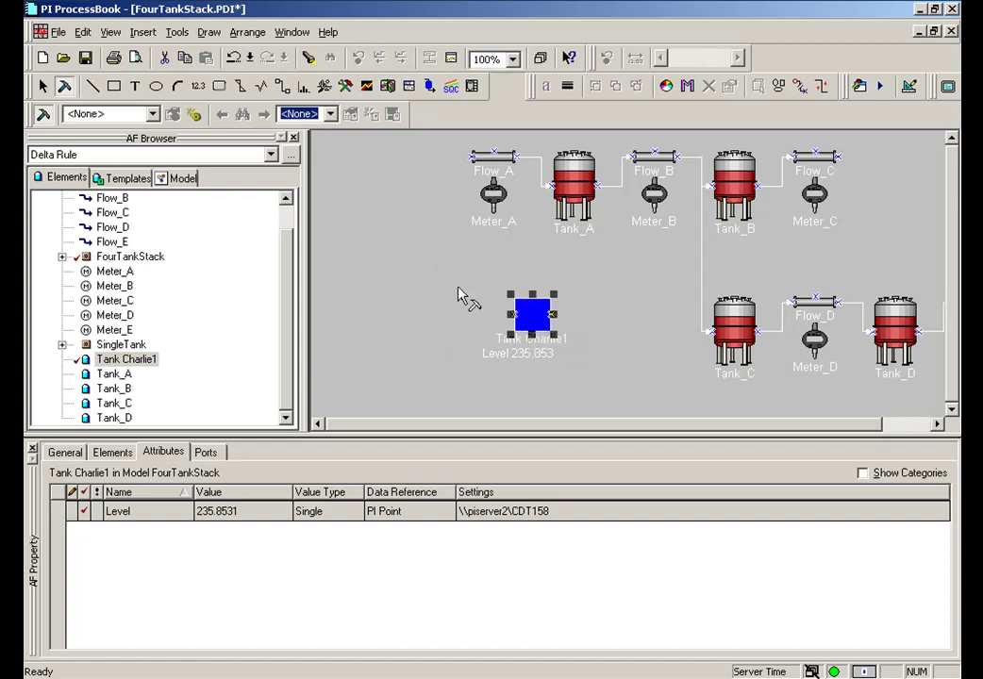
- Mark out a rectangle on the display for a library symbol
{"action": "left_click", "coordinate": [367, 256]}
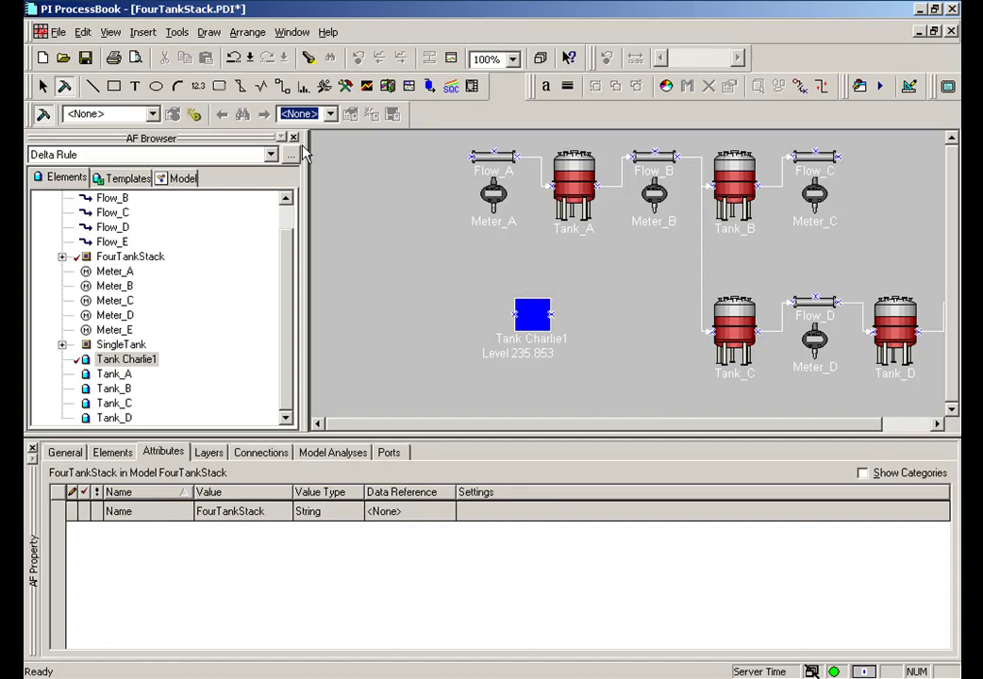
{"action": "left_click", "coordinate": [389, 87]}
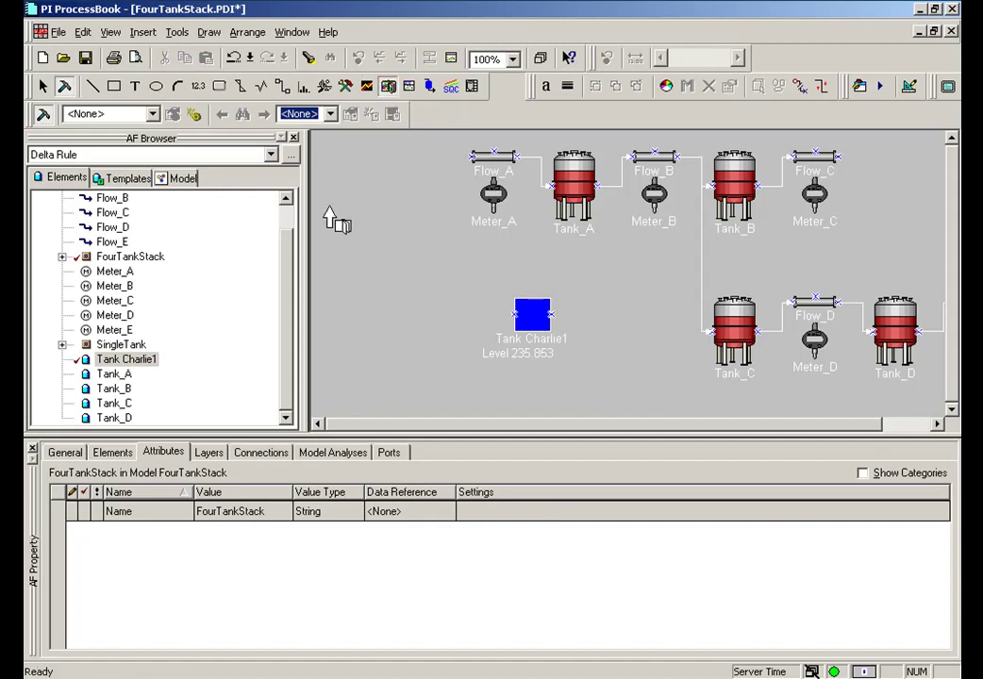
{"action": "mouse_move", "coordinate": [325, 208]}
{"action": "left_mouse_down"}
{"action": "mouse_move", "coordinate": [454, 312]}
{"action": "mouse_move", "coordinate": [403, 309]}
{"action": "left_mouse_up"}
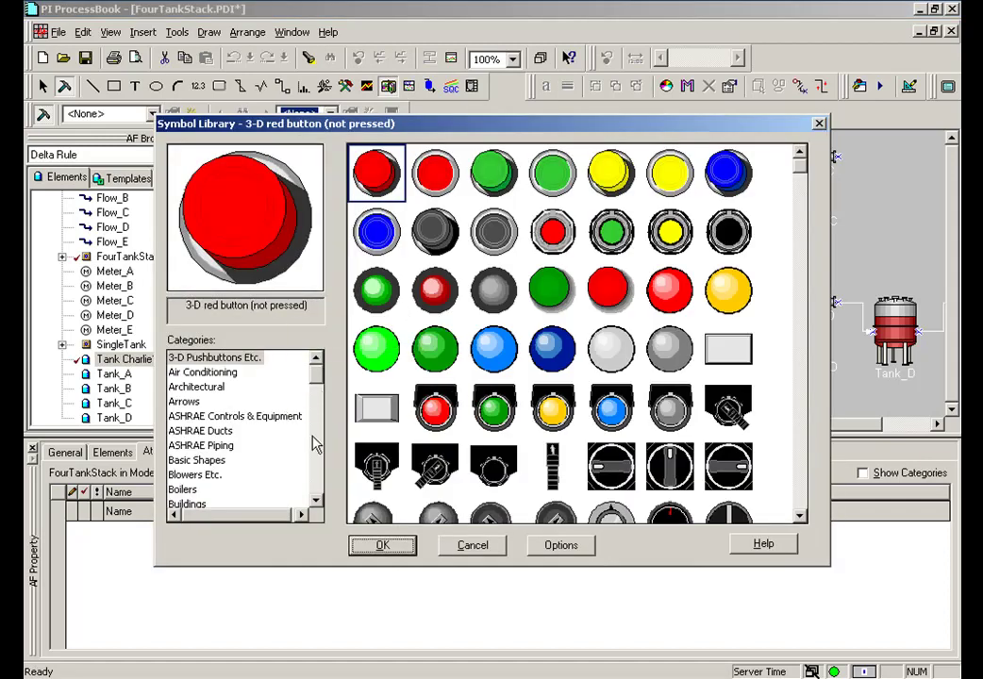
- Insert the Brew kettle symbol from the Tanks category
{"action": "left_click", "coordinate": [316, 482]}
{"action": "left_click", "coordinate": [316, 482]}
{"action": "left_click", "coordinate": [311, 485]}
{"action": "left_click", "coordinate": [310, 487]}
{"action": "left_click", "coordinate": [181, 460]}
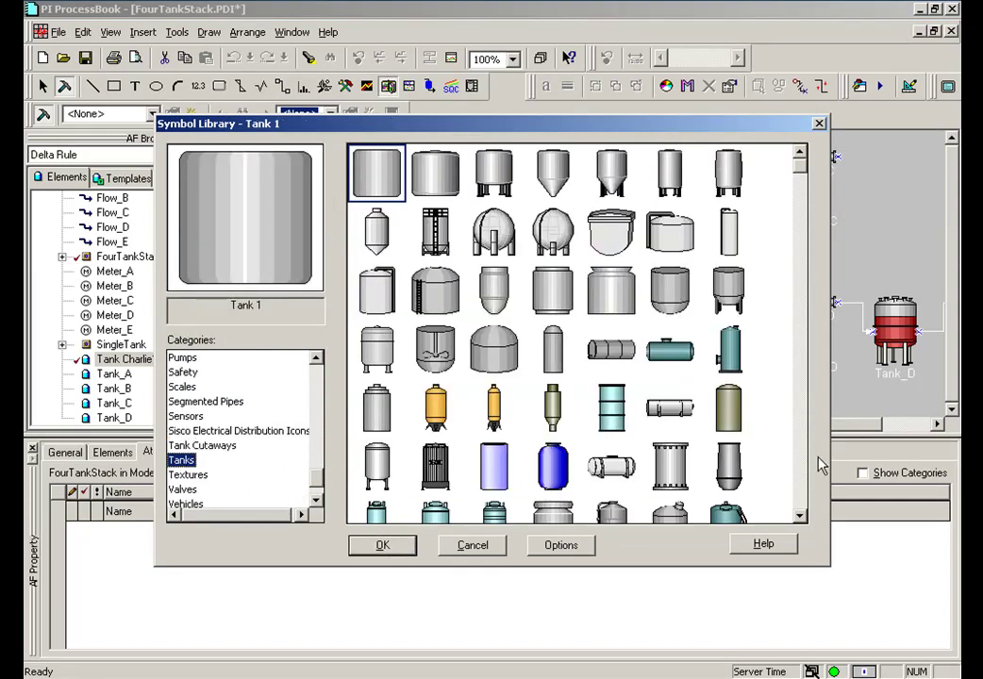
{"action": "left_click", "coordinate": [796, 486]}
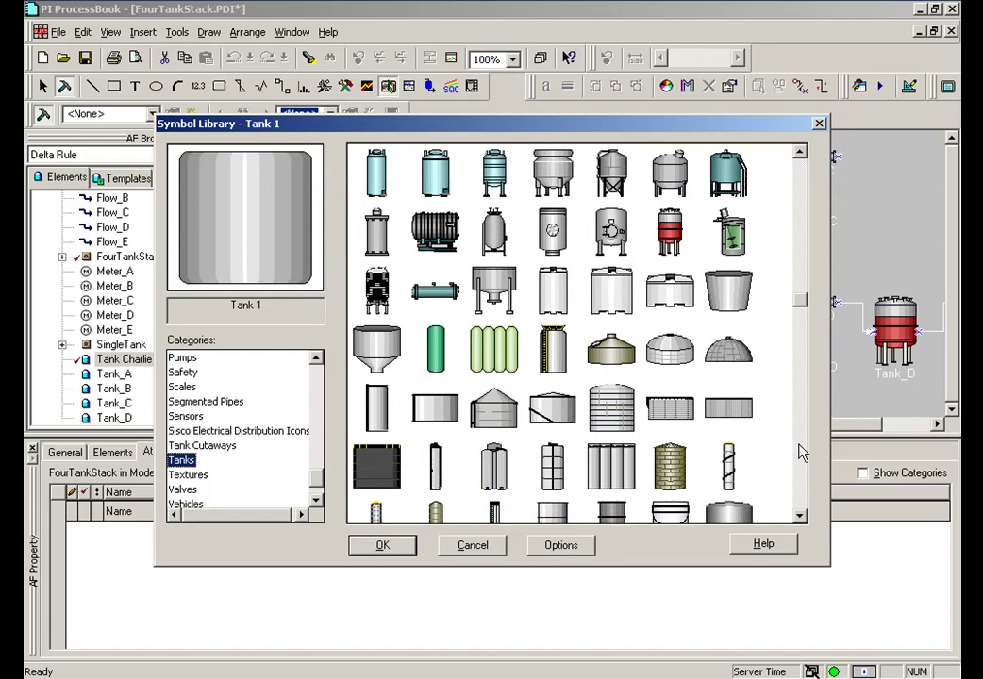
{"action": "left_click", "coordinate": [670, 359]}
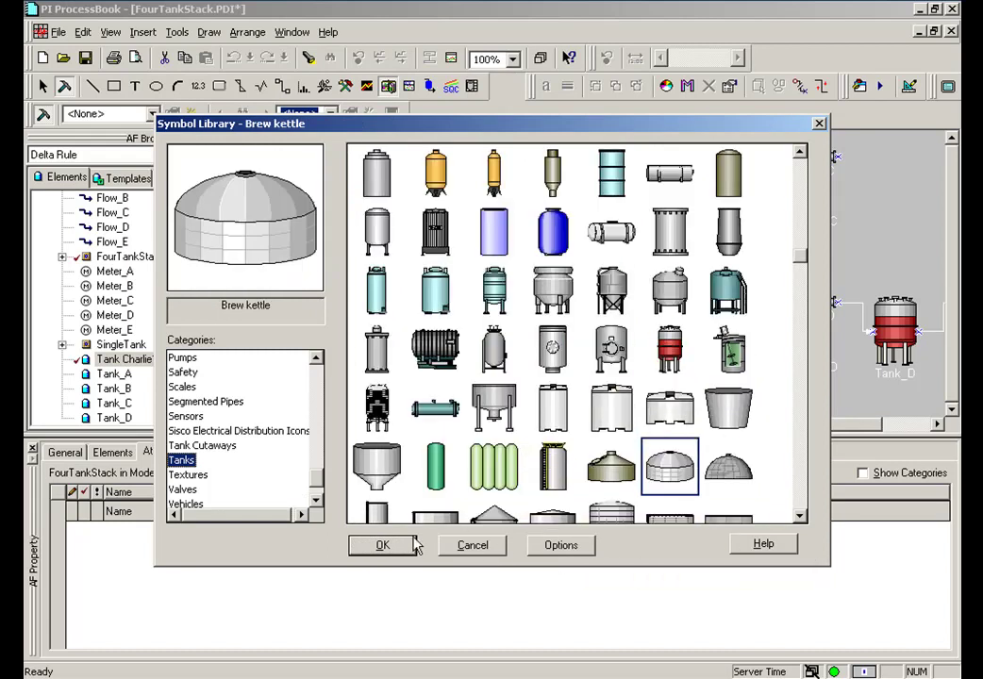
{"action": "left_click", "coordinate": [384, 546]}
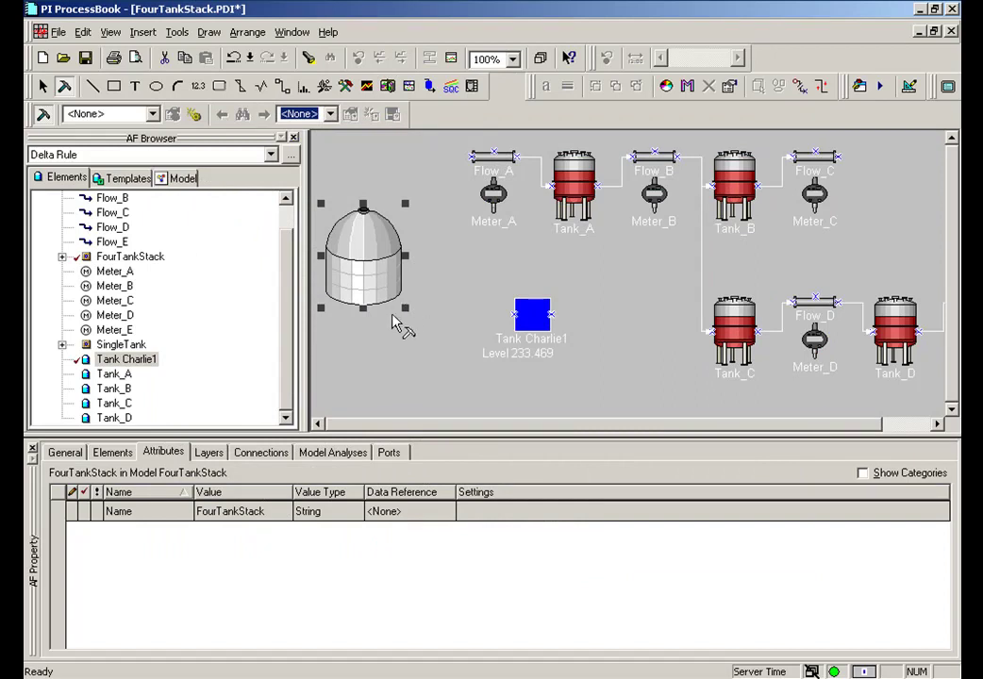
- Shorten the brew kettle, assign it to the Tank Charlie template, and reposition Tank Charlie1
{"action": "mouse_move", "coordinate": [405, 309]}
{"action": "left_mouse_down"}
{"action": "mouse_move", "coordinate": [417, 268]}
{"action": "mouse_move", "coordinate": [407, 259]}
{"action": "mouse_move", "coordinate": [450, 304]}
{"action": "left_mouse_up"}
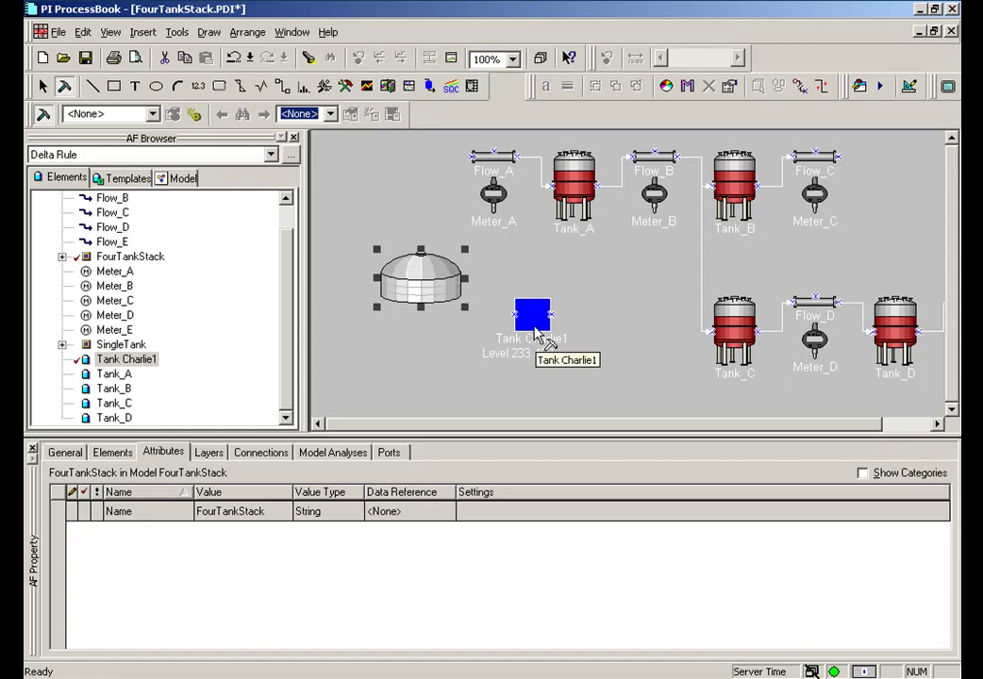
{"action": "left_click", "coordinate": [128, 177]}
{"action": "left_click_drag", "start_coordinate": [132, 273], "coordinate": [422, 289]}
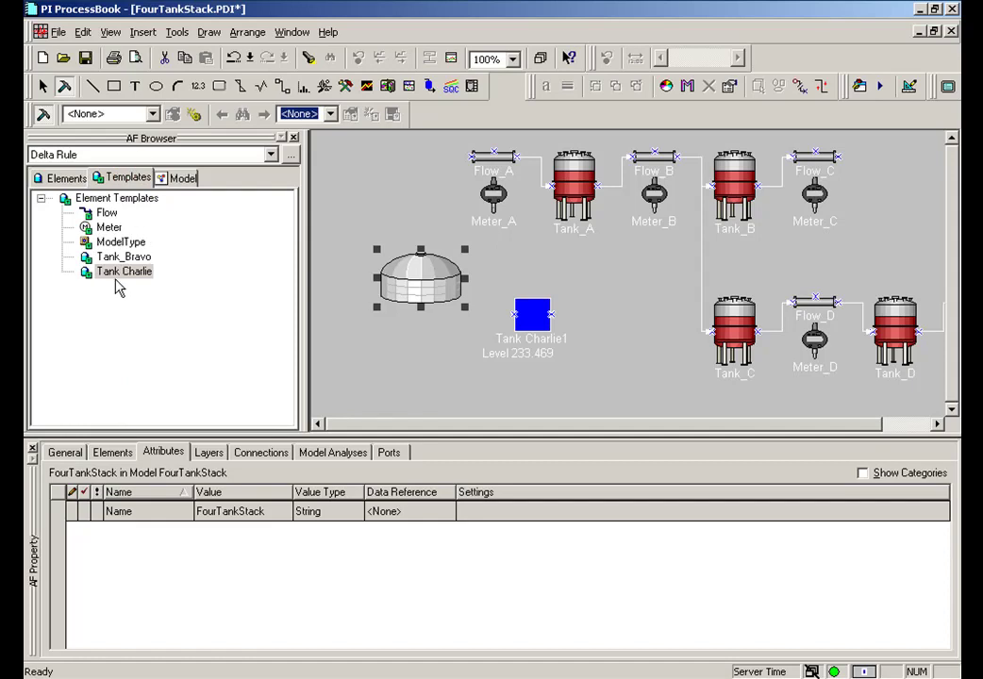
{"action": "right_click", "coordinate": [422, 290]}
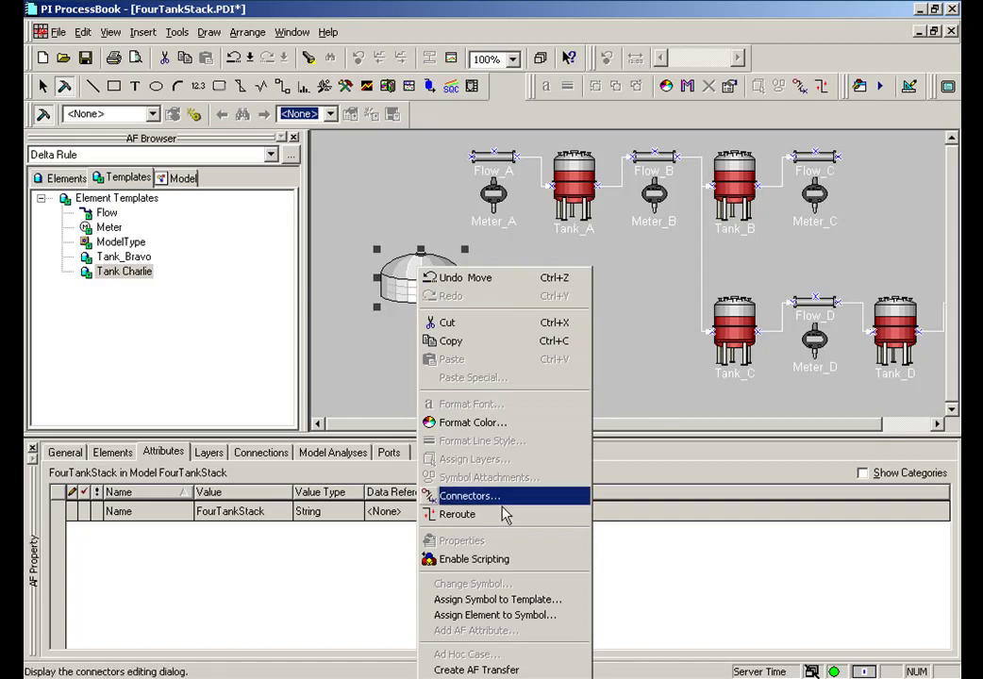
{"action": "left_click", "coordinate": [518, 602]}
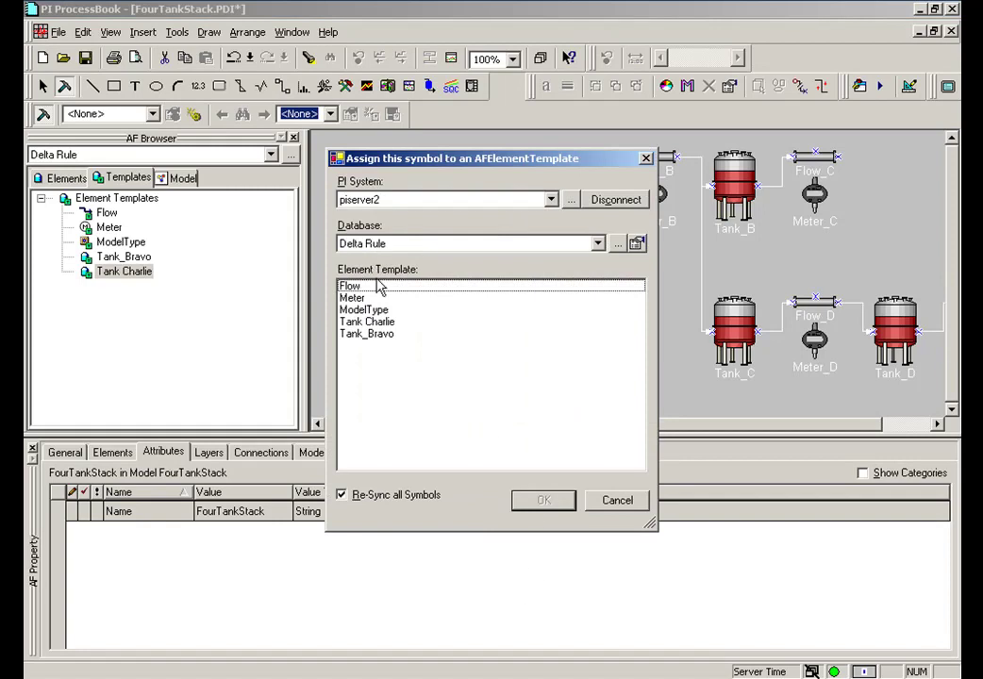
{"action": "left_click", "coordinate": [356, 321]}
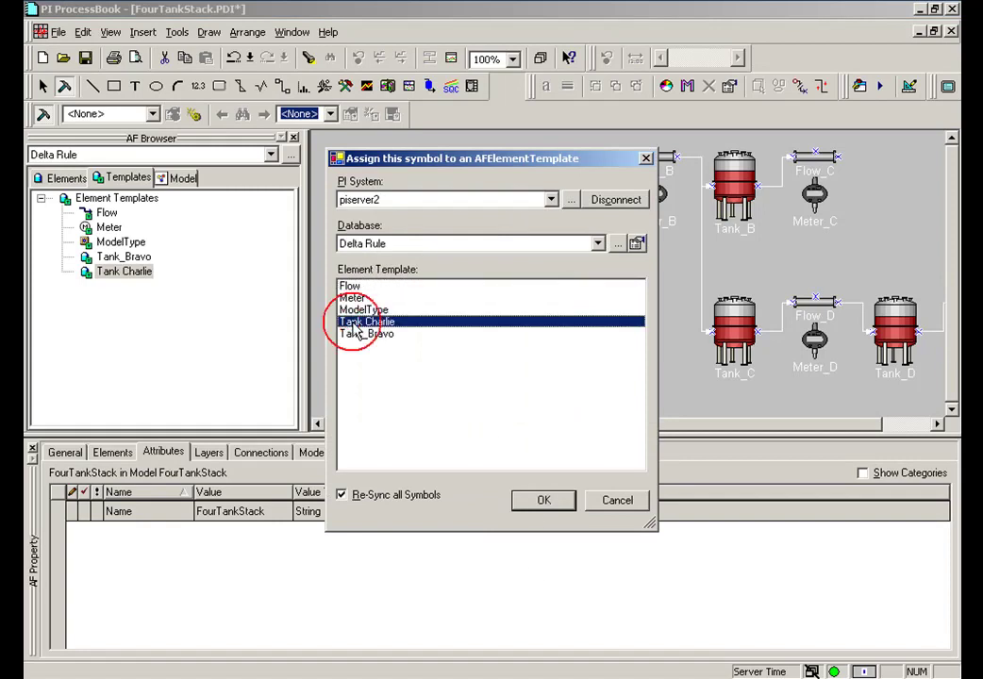
{"action": "left_click", "coordinate": [544, 502]}
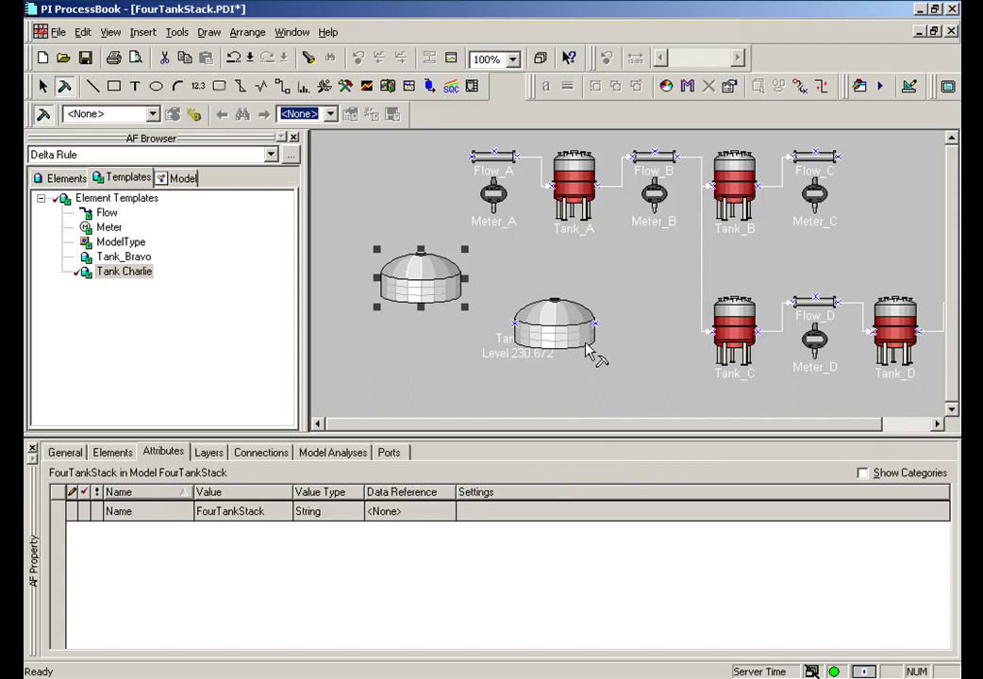
{"action": "mouse_move", "coordinate": [575, 336]}
{"action": "left_mouse_down"}
{"action": "mouse_move", "coordinate": [597, 338]}
{"action": "mouse_move", "coordinate": [580, 366]}
{"action": "left_mouse_up"}
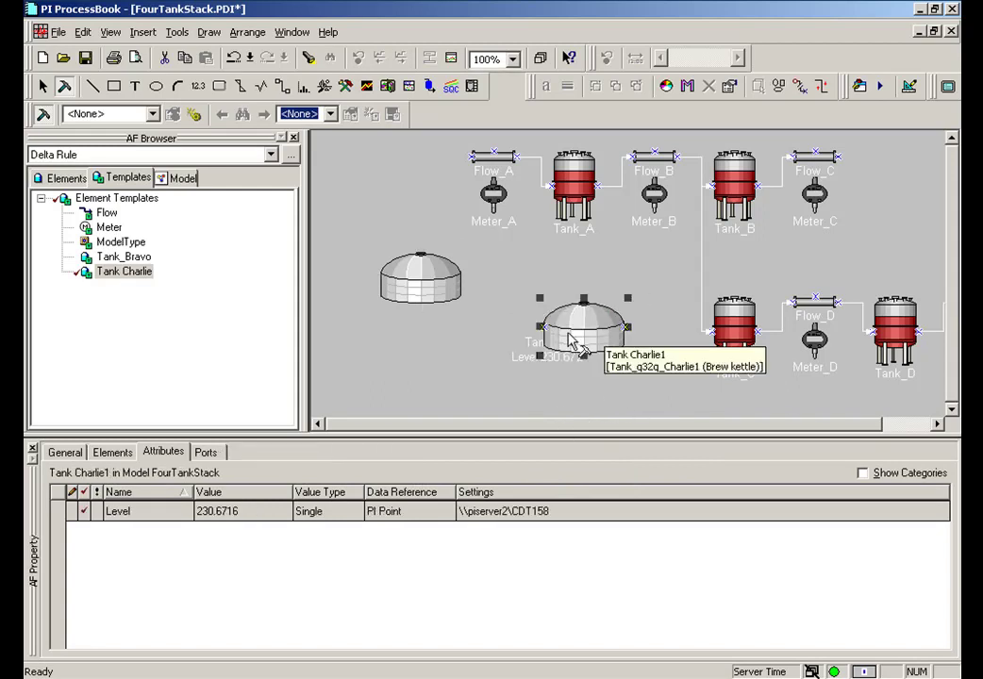
- Delete the loose brew kettle, add Tank Charlie2 at the left, and select Tank Charlie1
{"action": "left_click", "coordinate": [435, 287]}
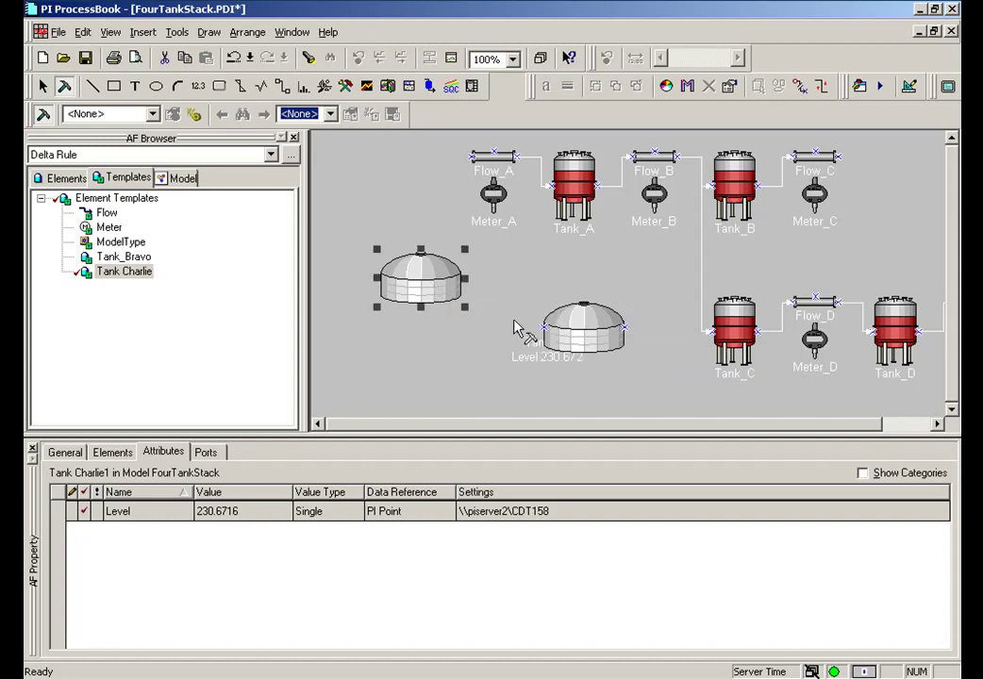
{"action": "key", "text": "Delete"}
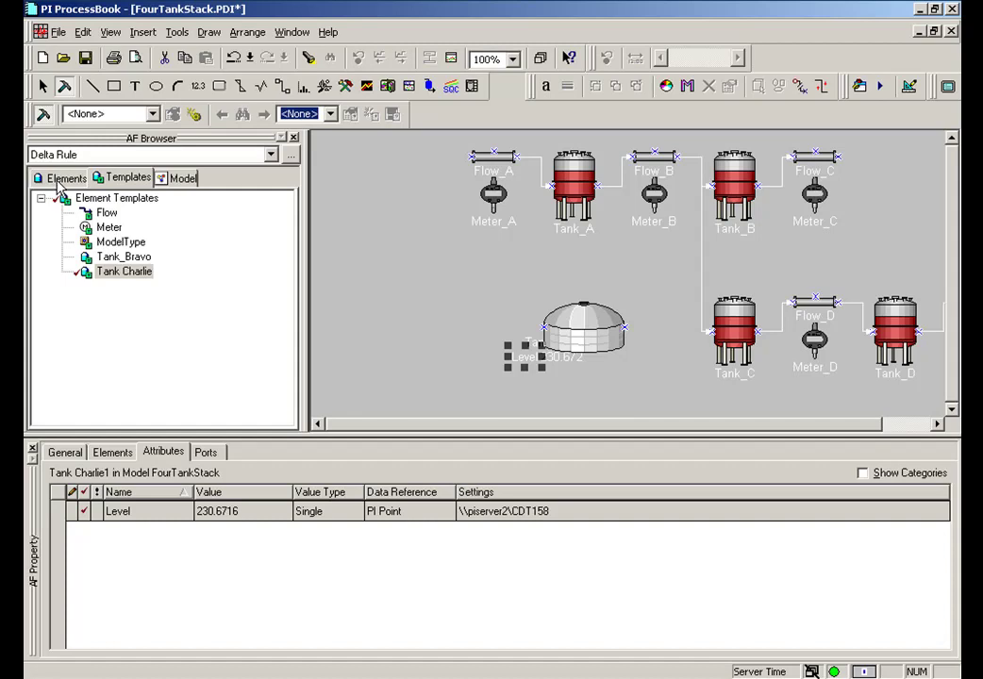
{"action": "left_click", "coordinate": [113, 272]}
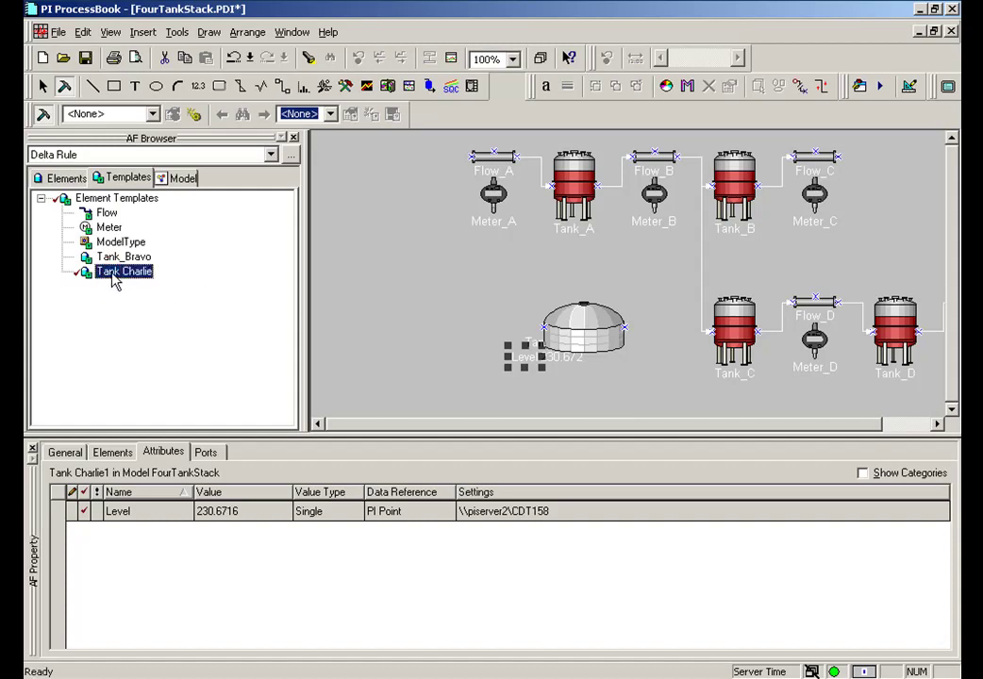
{"action": "left_click_drag", "start_coordinate": [111, 281], "coordinate": [317, 280]}
{"action": "left_click_drag", "start_coordinate": [372, 245], "coordinate": [371, 248]}
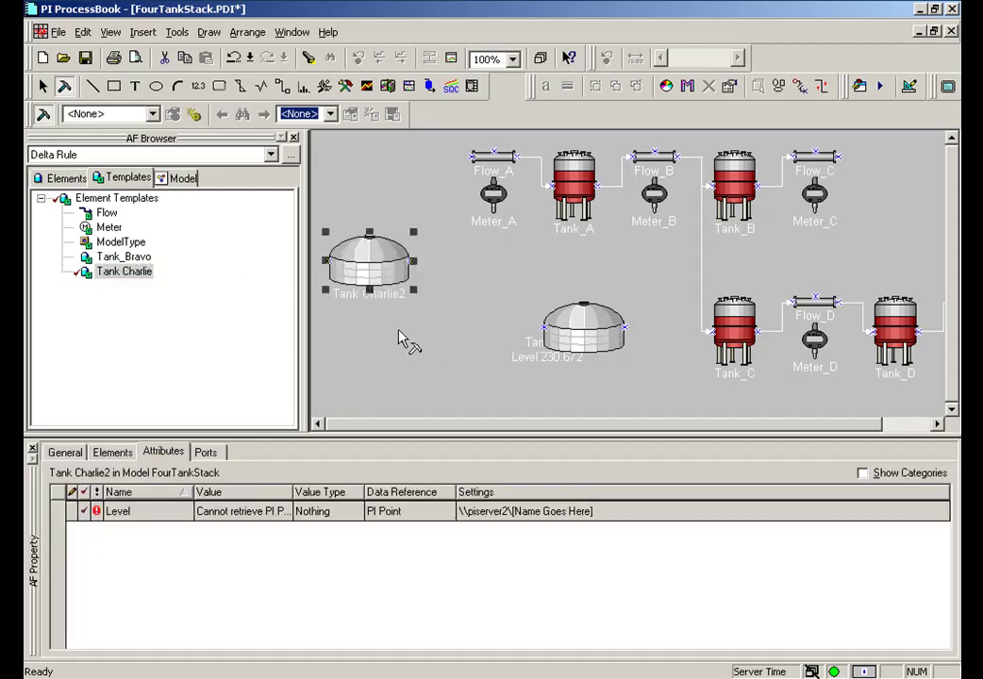
{"action": "left_click", "coordinate": [66, 178]}
{"action": "left_click", "coordinate": [284, 388]}
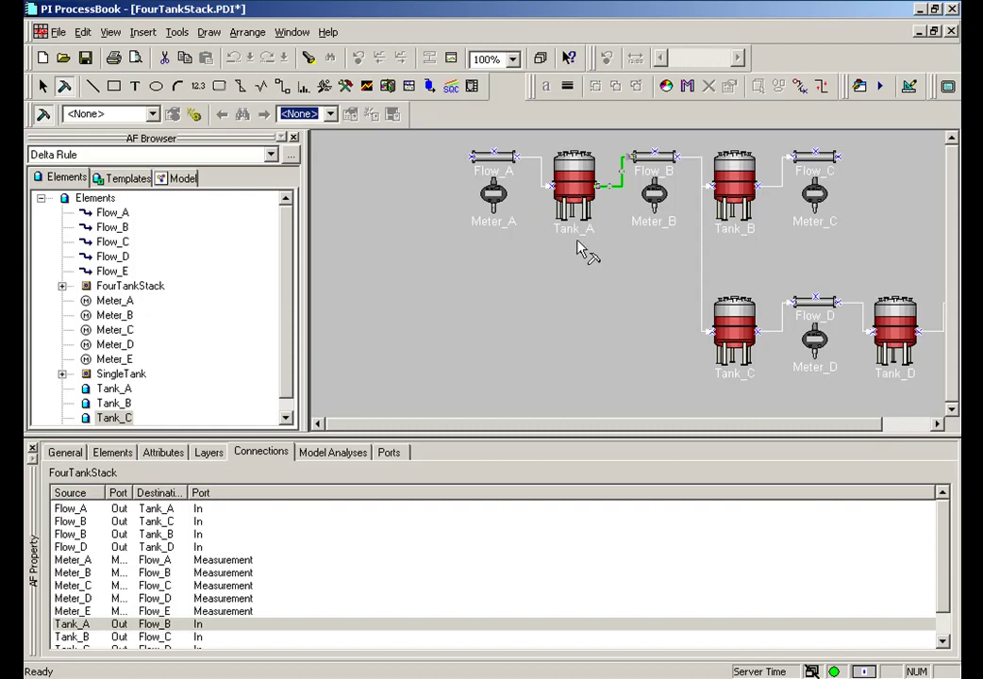
- Review Tank_A's and the model's properties, then open Tools > Modeler Preferences
{"action": "left_click", "coordinate": [577, 236]}
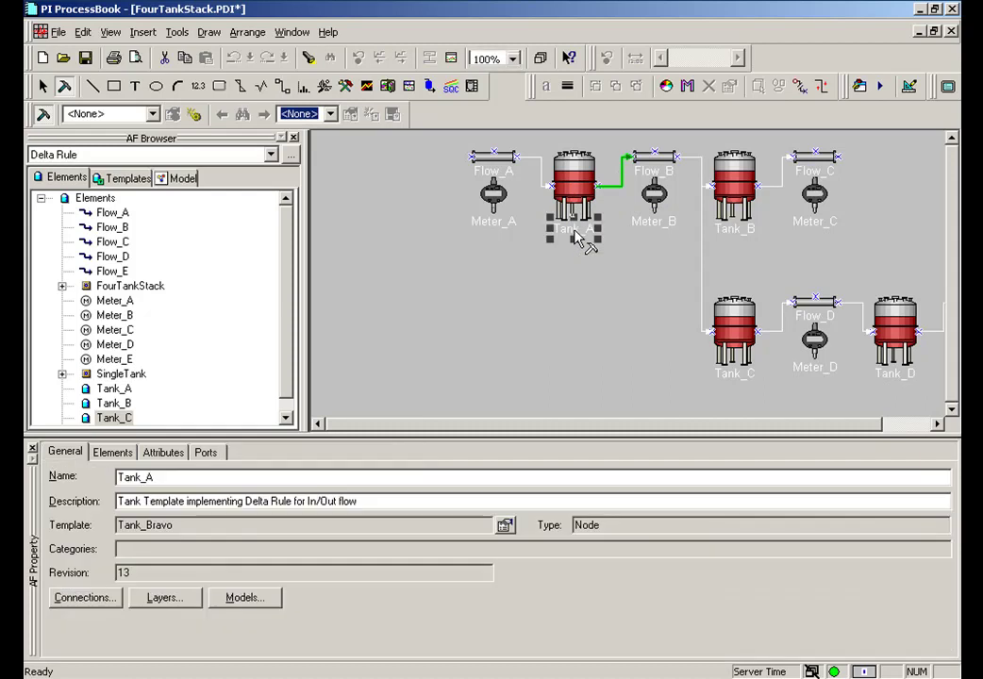
{"action": "left_click", "coordinate": [381, 280]}
{"action": "left_click", "coordinate": [178, 32]}
{"action": "left_click", "coordinate": [243, 330]}
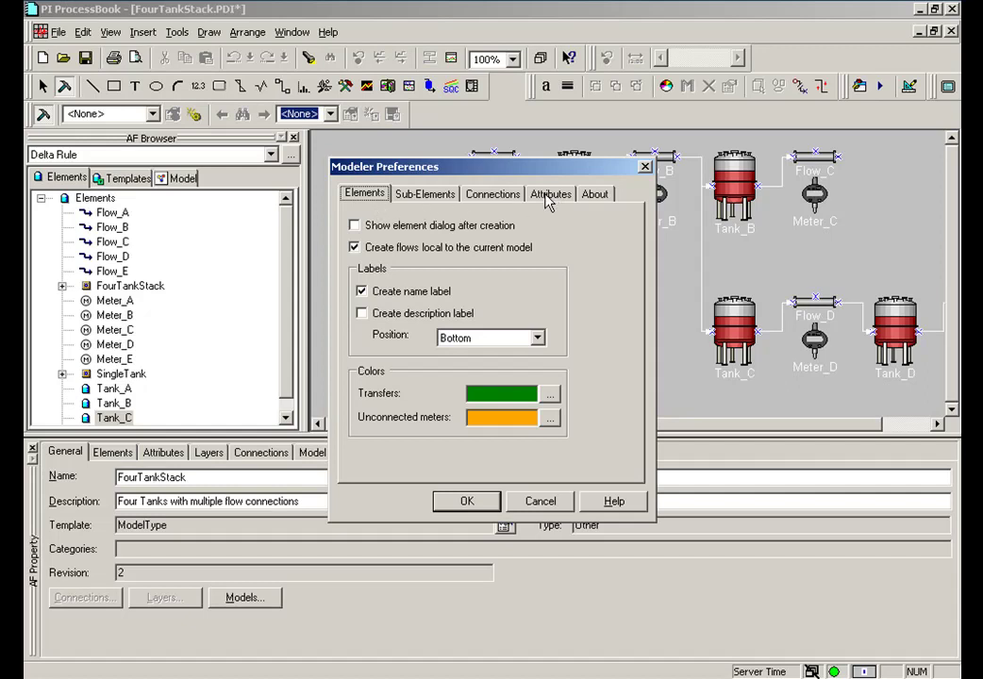
- Enter 'Level; Volume' as additional attribute symbols on the Attributes tab and confirm with OK
{"action": "left_click", "coordinate": [546, 197]}
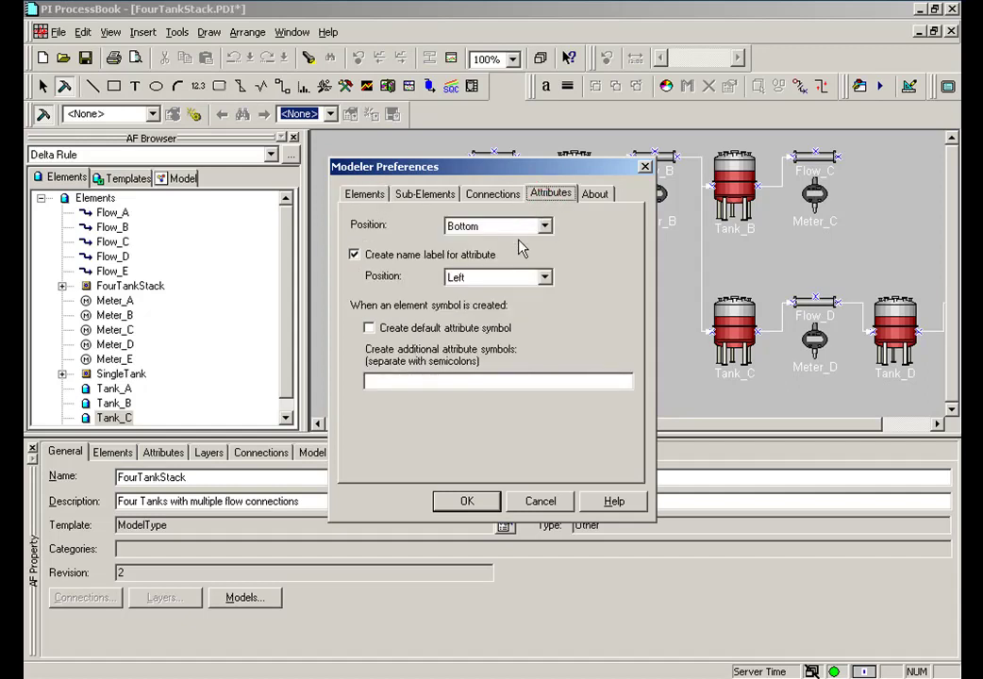
{"action": "left_click", "coordinate": [386, 381]}
{"action": "type", "text": "Level; Volume"}
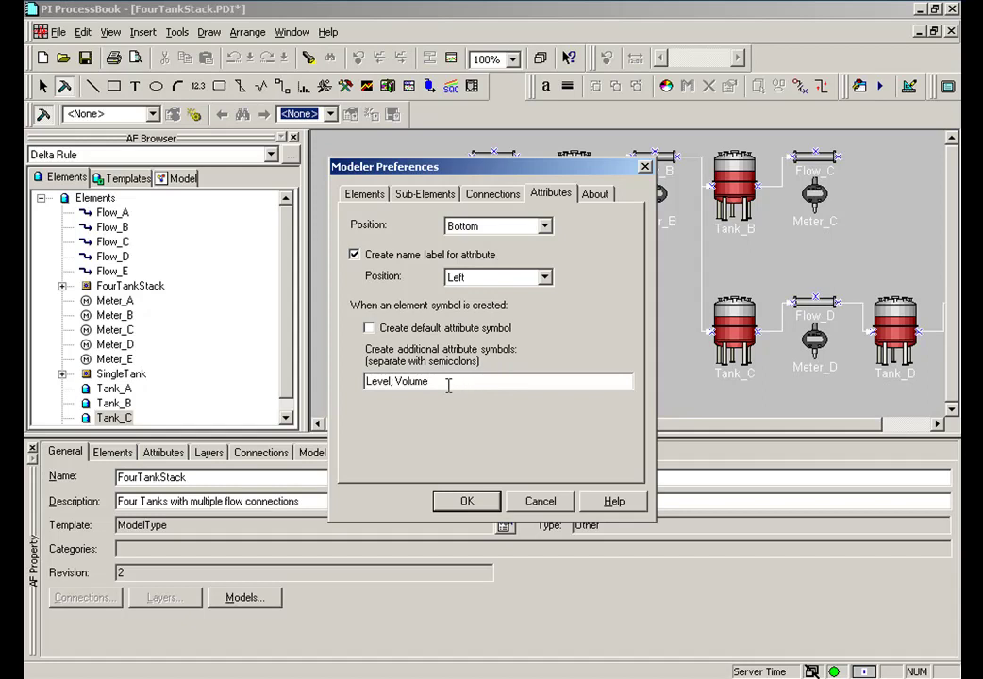
{"action": "left_click", "coordinate": [462, 505]}
{"action": "left_click", "coordinate": [471, 502]}
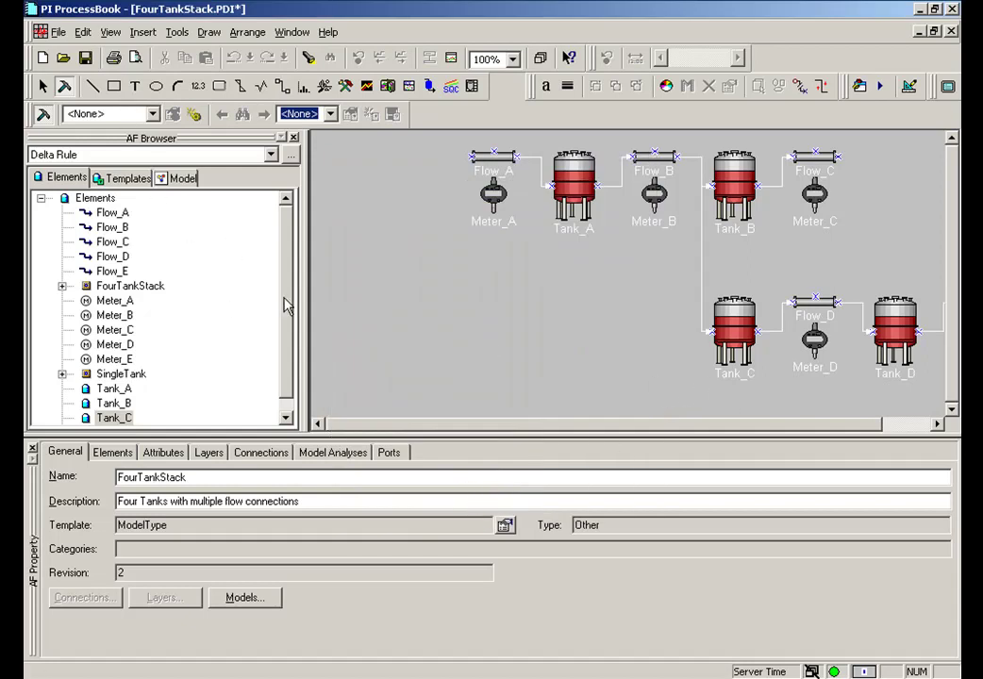
- Place a trial Tank_Bravo1 element from the Tank_Bravo template to check its Level and Volume labels
{"action": "left_click_drag", "start_coordinate": [288, 304], "coordinate": [288, 357]}
{"action": "left_click", "coordinate": [132, 179]}
{"action": "left_click", "coordinate": [118, 256]}
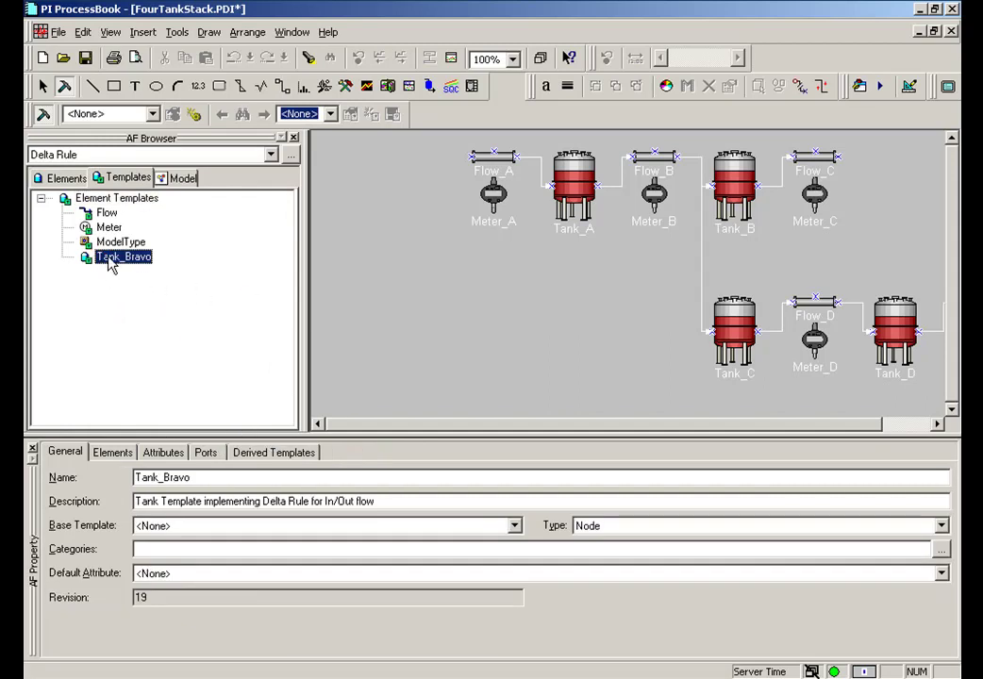
{"action": "left_click_drag", "start_coordinate": [110, 264], "coordinate": [384, 261]}
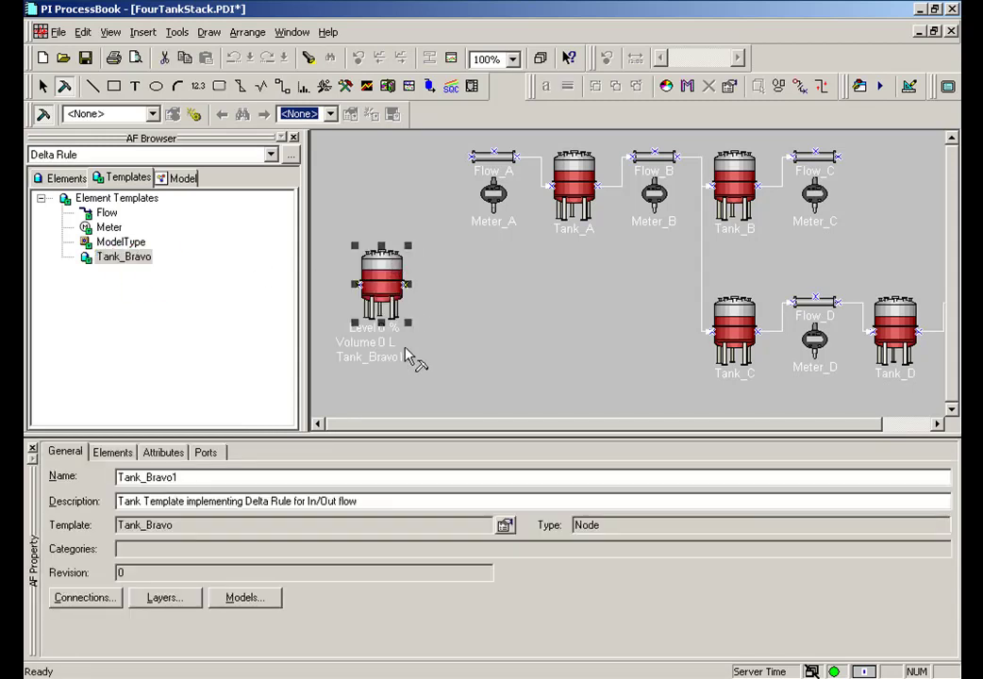
{"action": "left_click", "coordinate": [425, 370]}
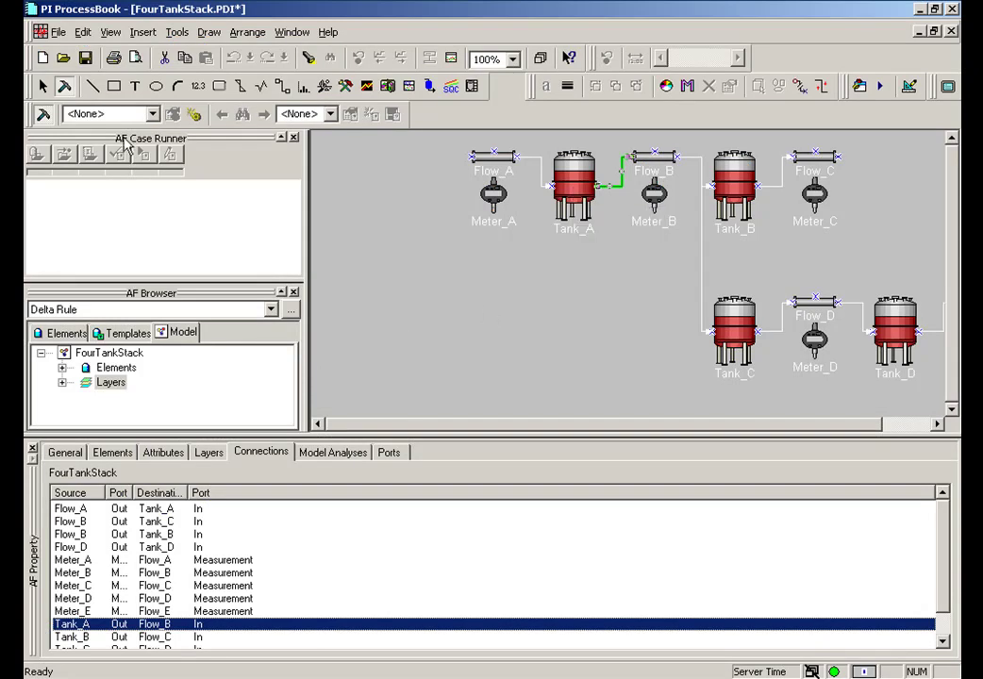
- Move Tank_A lower and attach Level and TotalVolume value labels beneath it
{"action": "mouse_move", "coordinate": [575, 181]}
{"action": "left_mouse_down"}
{"action": "mouse_move", "coordinate": [580, 325]}
{"action": "mouse_move", "coordinate": [570, 316]}
{"action": "left_mouse_up"}
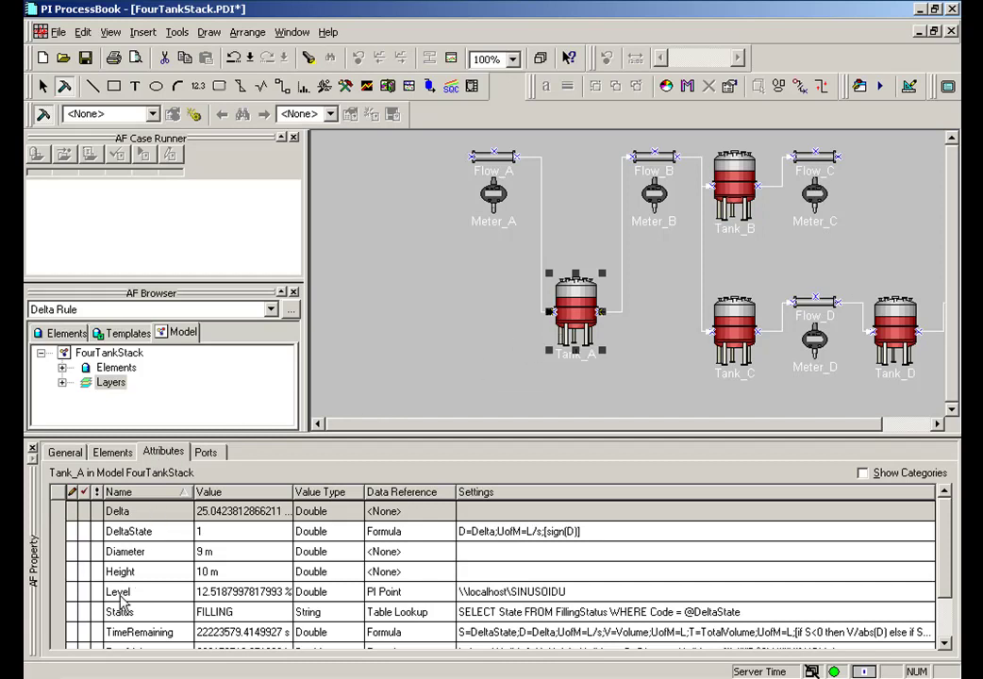
{"action": "left_click_drag", "start_coordinate": [127, 592], "coordinate": [572, 326]}
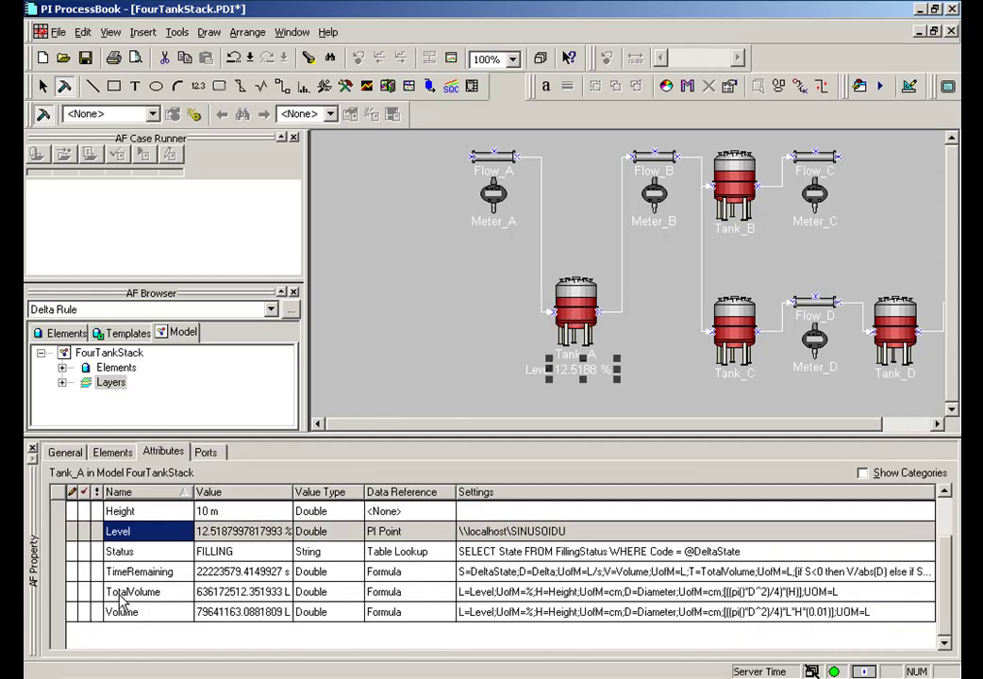
{"action": "left_click_drag", "start_coordinate": [127, 591], "coordinate": [586, 332]}
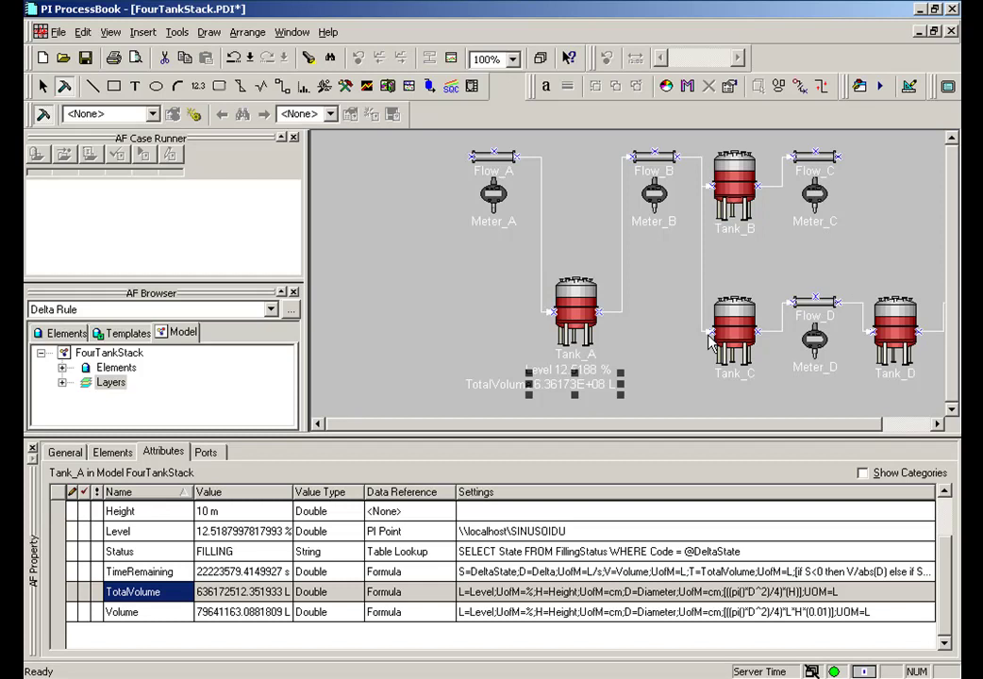
- Select Tank_A along with its name, Level and TotalVolume labels and value texts
{"action": "left_click", "coordinate": [576, 316]}
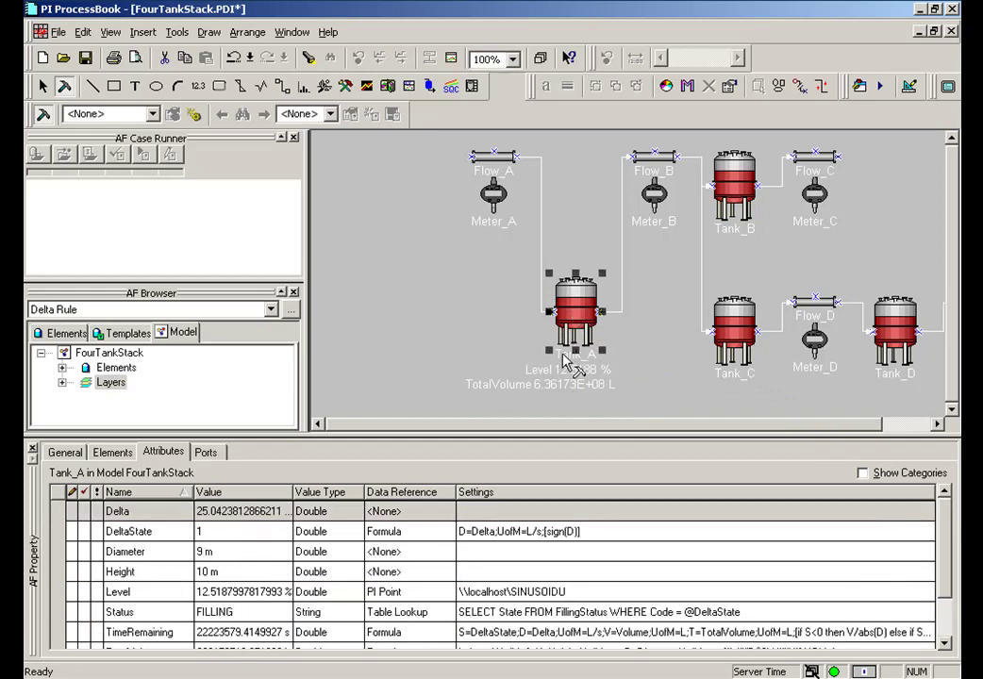
{"action": "left_click", "coordinate": [566, 359], "text": "shift"}
{"action": "left_click", "coordinate": [538, 373], "text": "shift"}
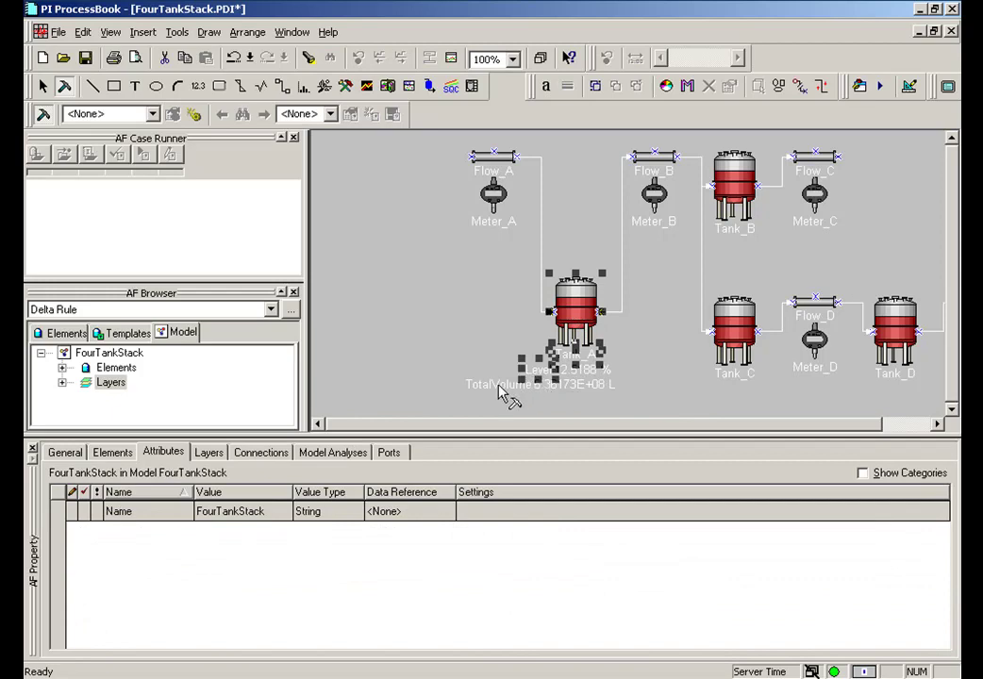
{"action": "left_click", "coordinate": [495, 387], "text": "shift"}
{"action": "left_click", "coordinate": [590, 387], "text": "shift"}
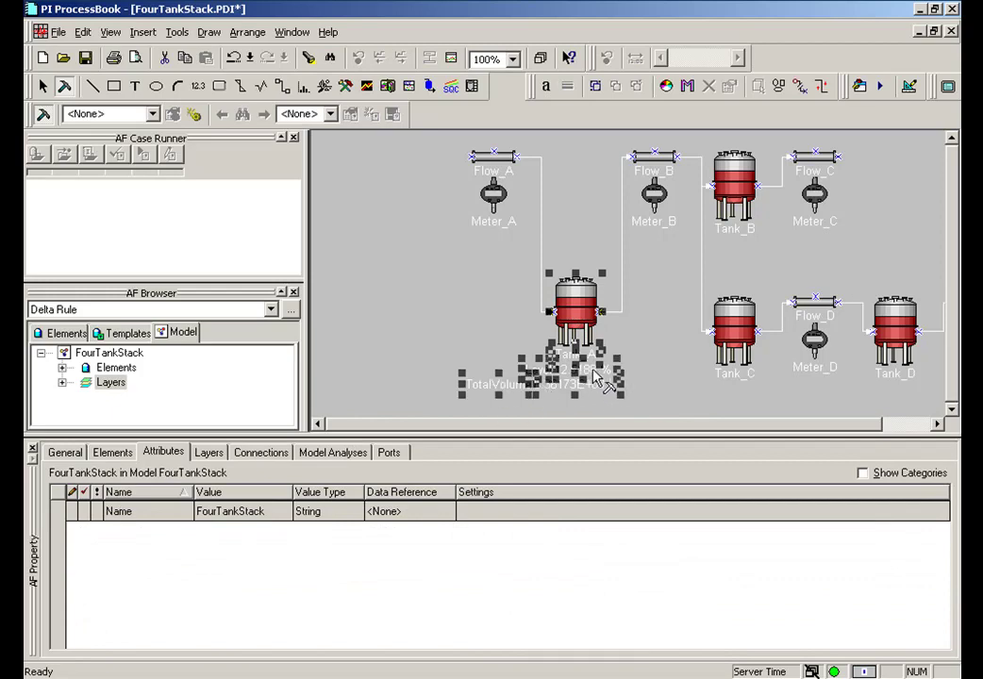
{"action": "left_click", "coordinate": [608, 370], "text": "shift"}
- Group the selection and promote it to the composite symbol Tank_A_GROUPED
{"action": "left_click", "coordinate": [248, 33]}
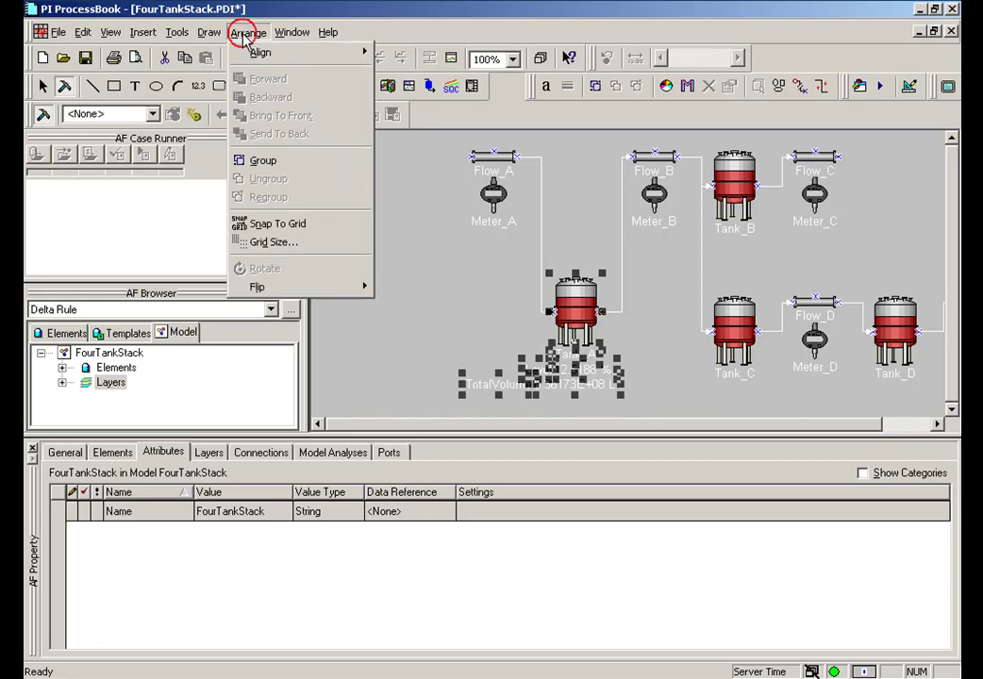
{"action": "left_click", "coordinate": [283, 164]}
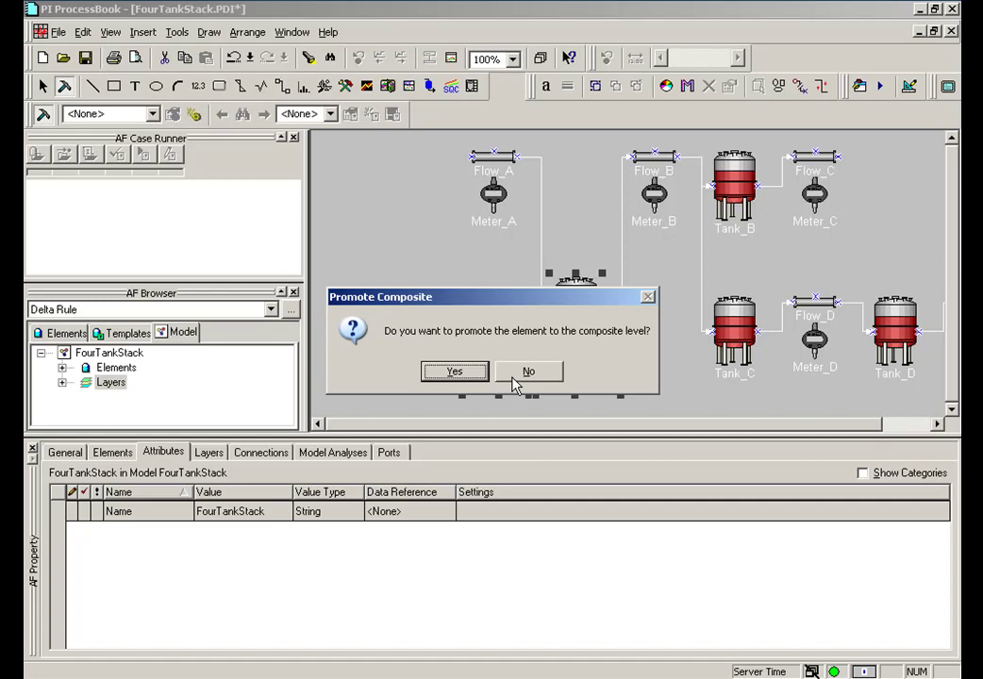
{"action": "left_click", "coordinate": [445, 372]}
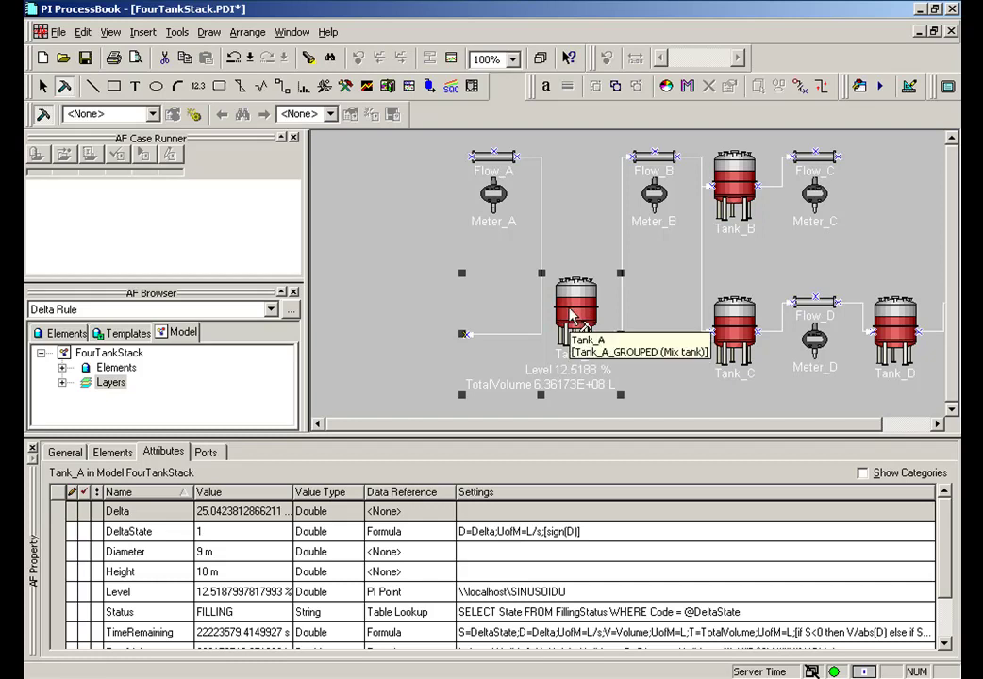
- Assign the grouped Tank_A symbol to the Tank_Bravo template, overwriting its existing symbol
{"action": "right_click", "coordinate": [571, 304]}
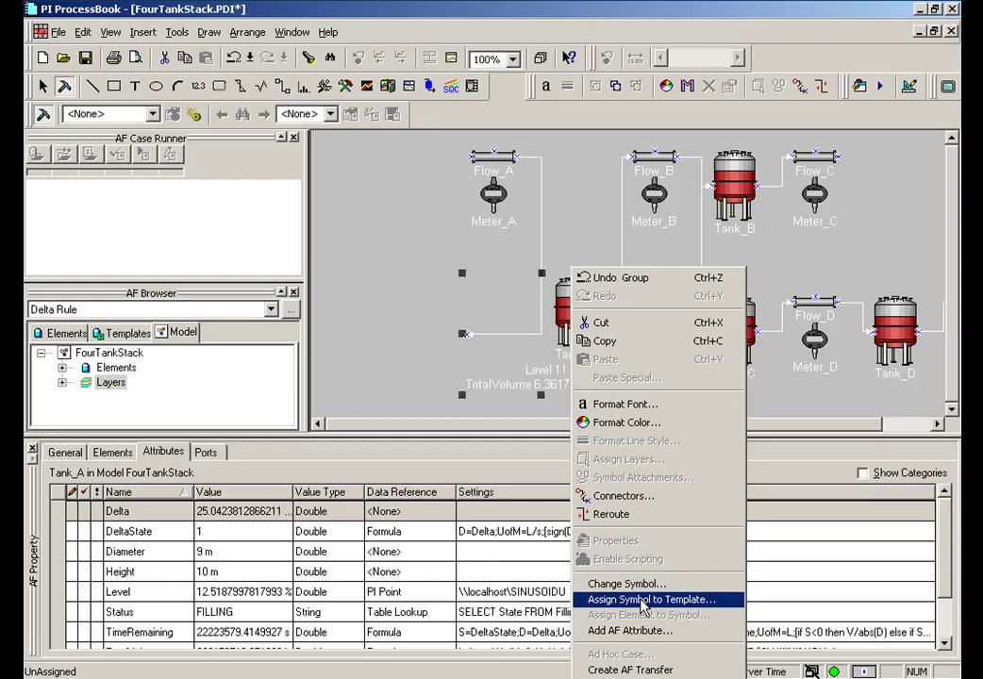
{"action": "left_click", "coordinate": [644, 602]}
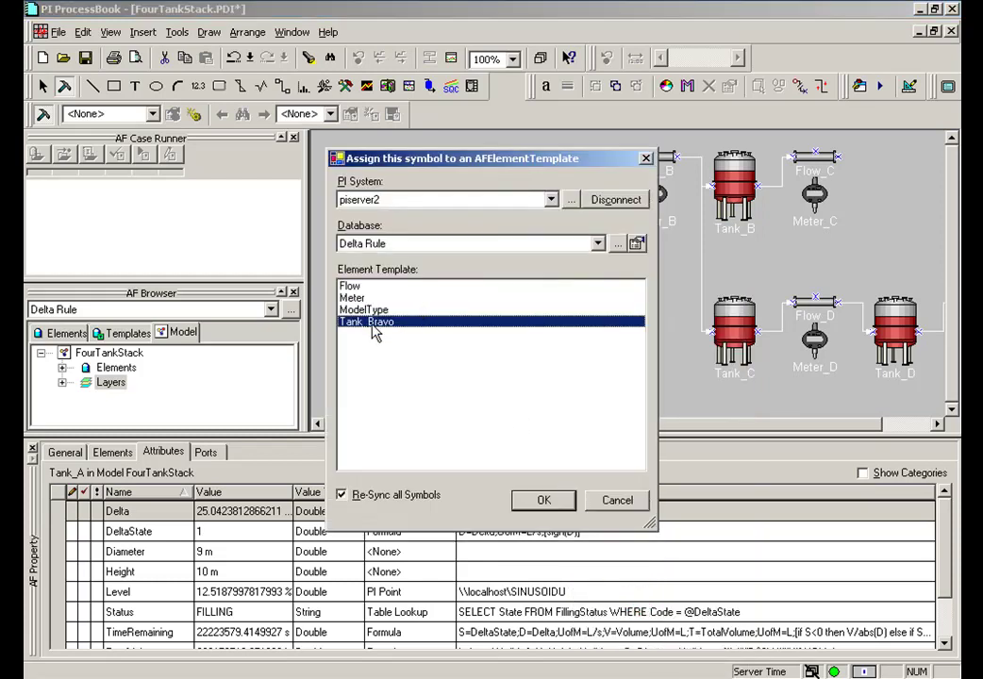
{"action": "left_click", "coordinate": [543, 506]}
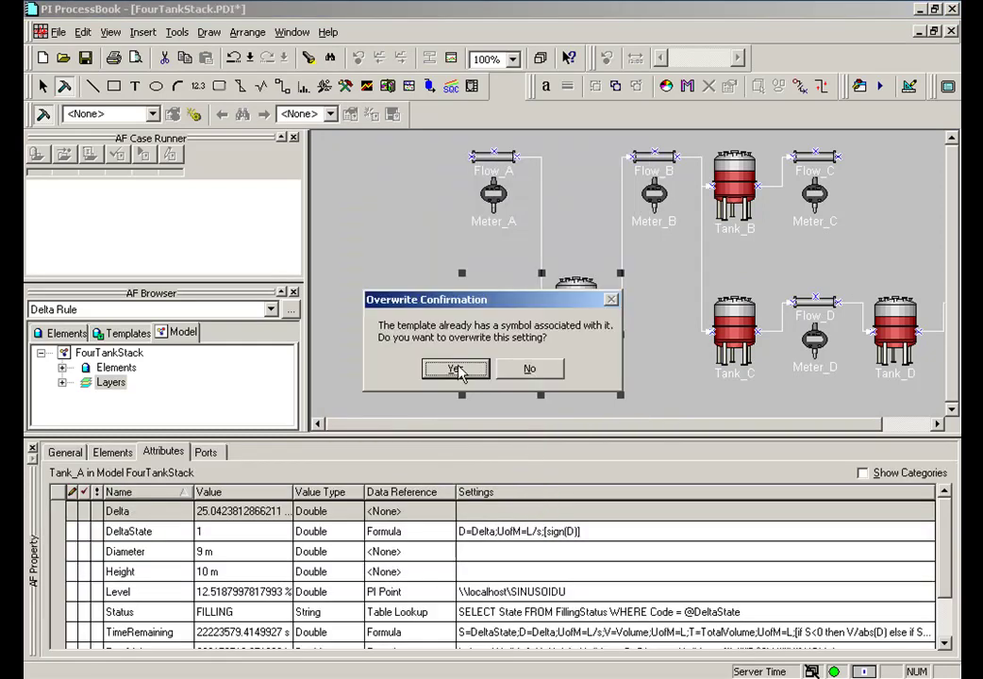
{"action": "left_click", "coordinate": [459, 372]}
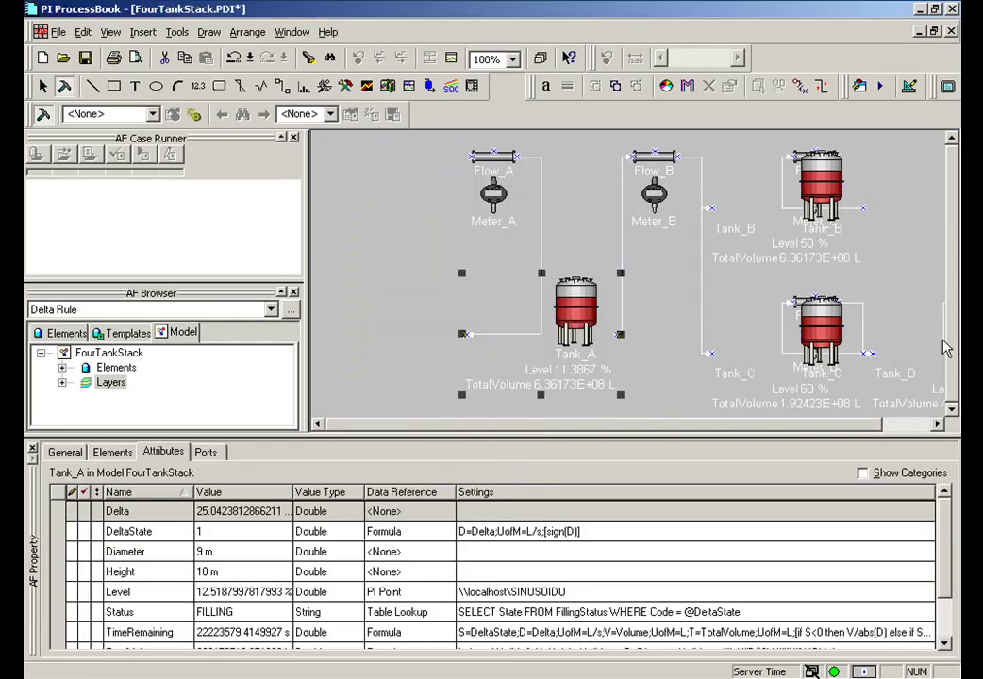
{"action": "left_click_drag", "start_coordinate": [860, 426], "coordinate": [915, 424]}
{"action": "left_click", "coordinate": [952, 410]}
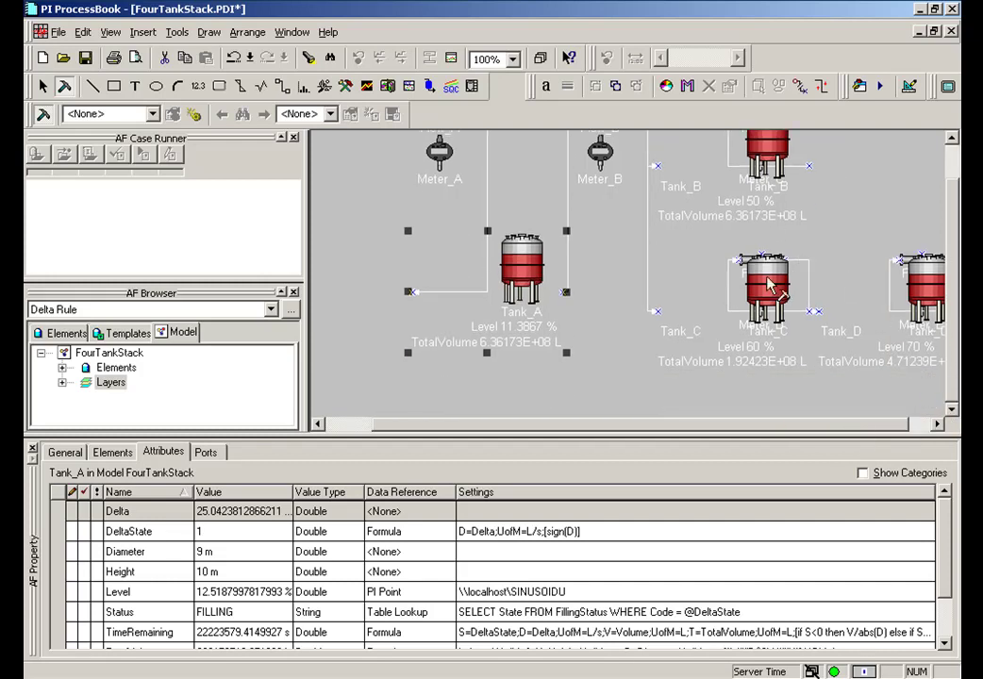